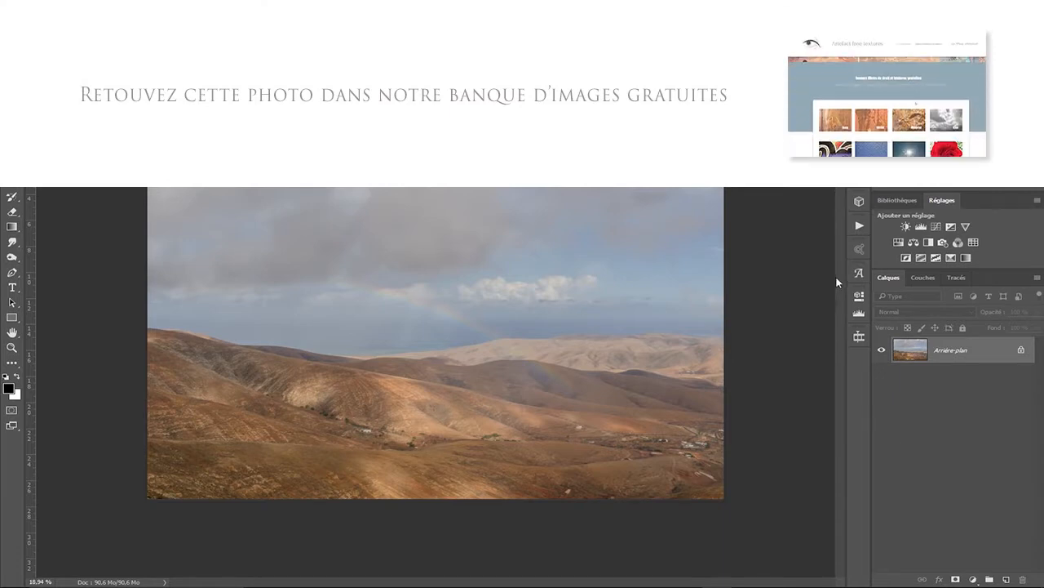
# Step: Add a Courbes adjustment layer and darken the midtones by setting the curve point to input 126, output 97
pyautogui.click(938, 226)
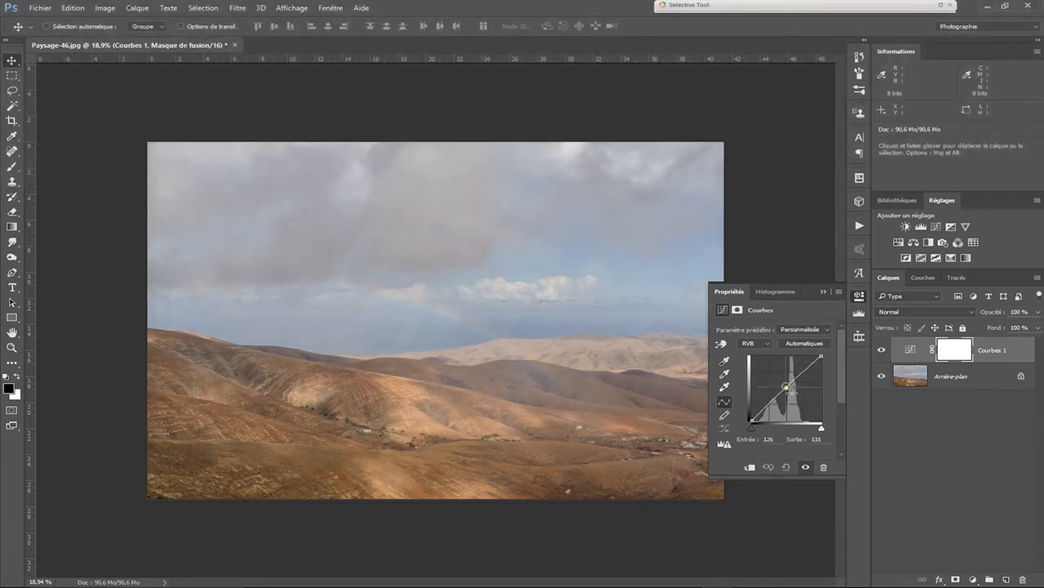
pyautogui.moveTo(787, 389); pyautogui.dragTo(786, 398)
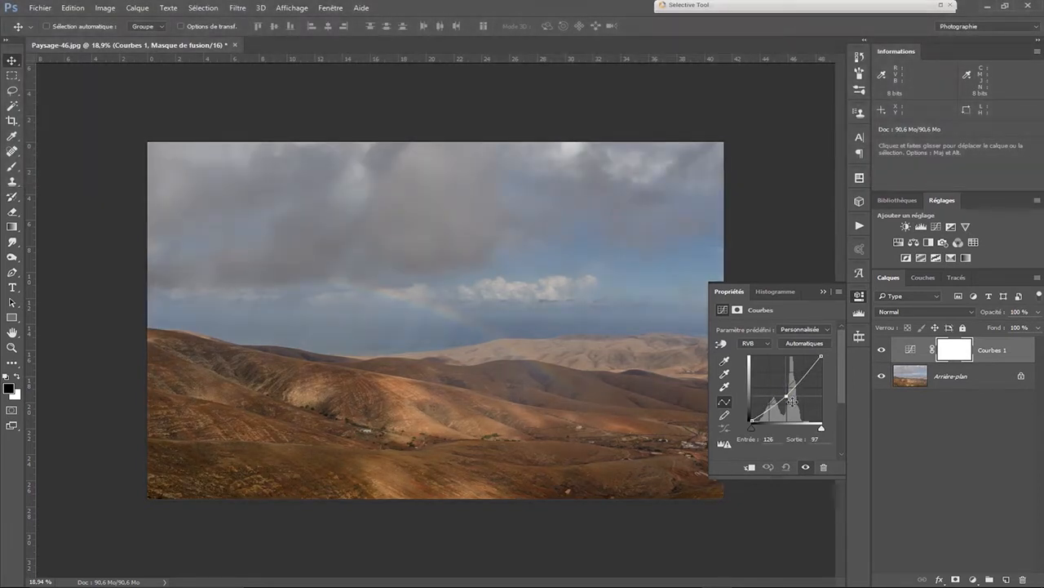
pyautogui.click(822, 290)
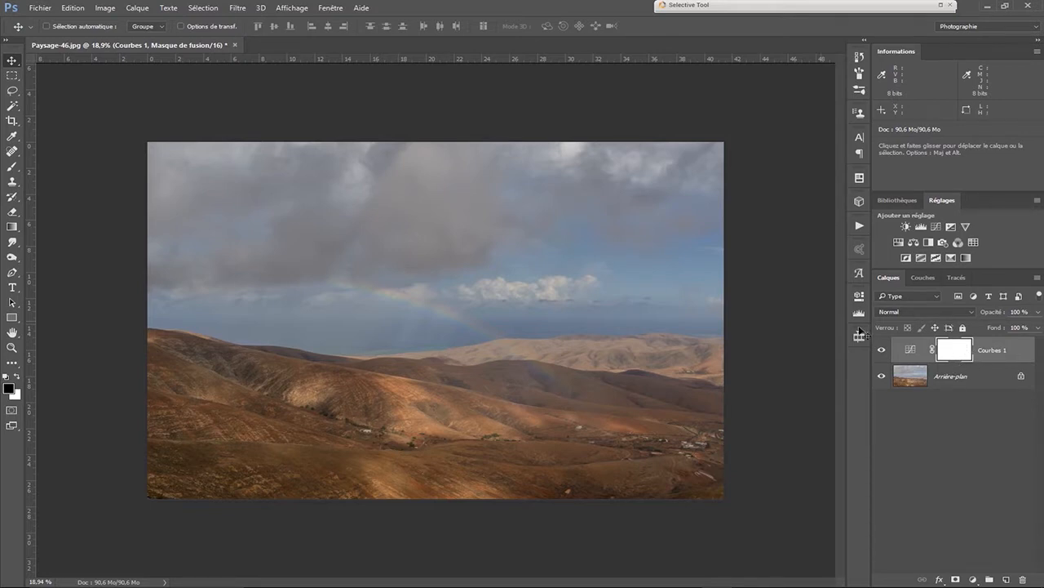
# Step: Open the keyboard shortcut settings and locate the Appliquer une image command among the Image commands
pyautogui.click(106, 10)
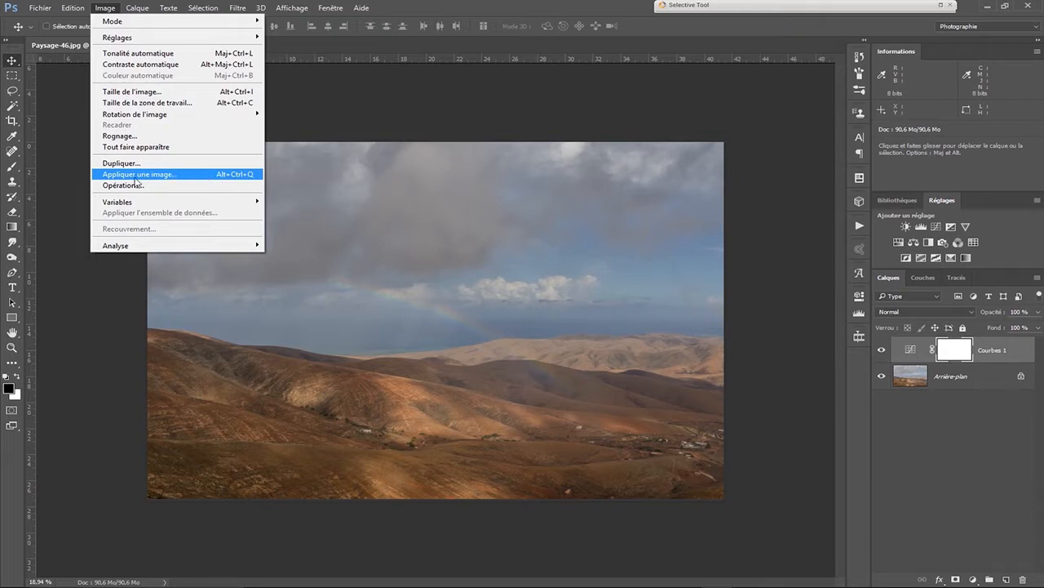
pyautogui.moveTo(68, 10)
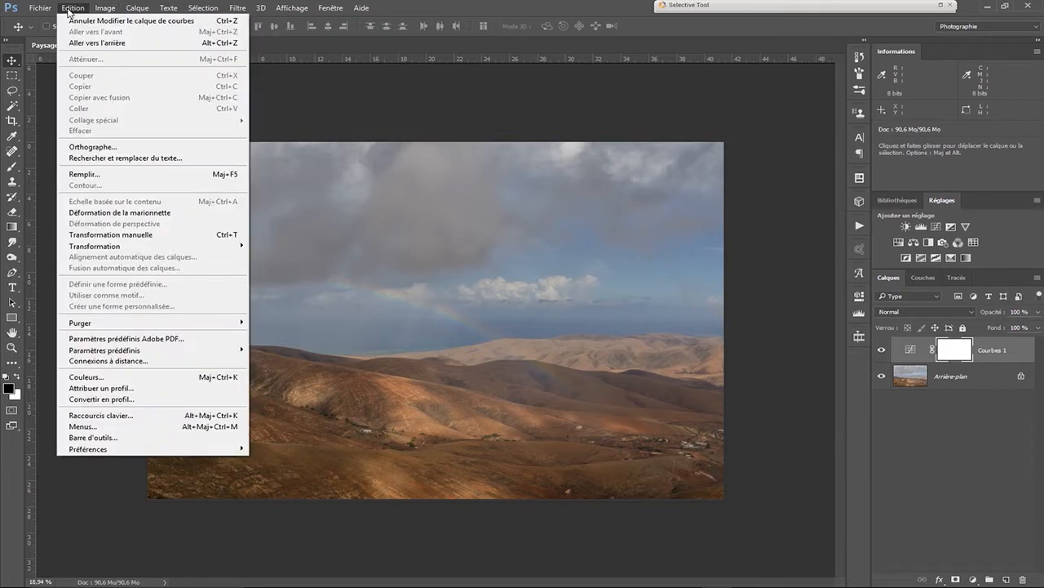
pyautogui.click(115, 415)
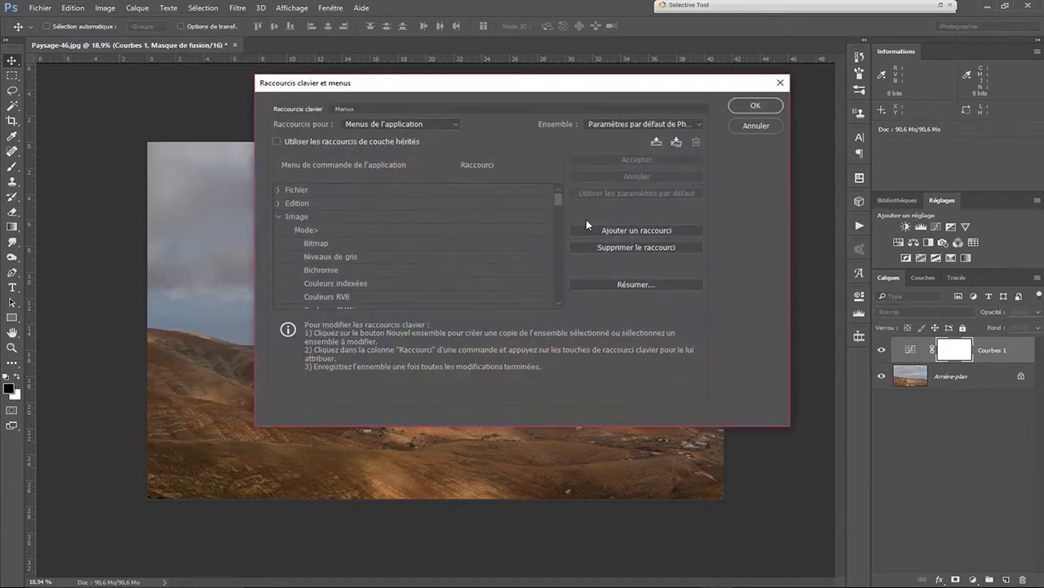
pyautogui.click(279, 217)
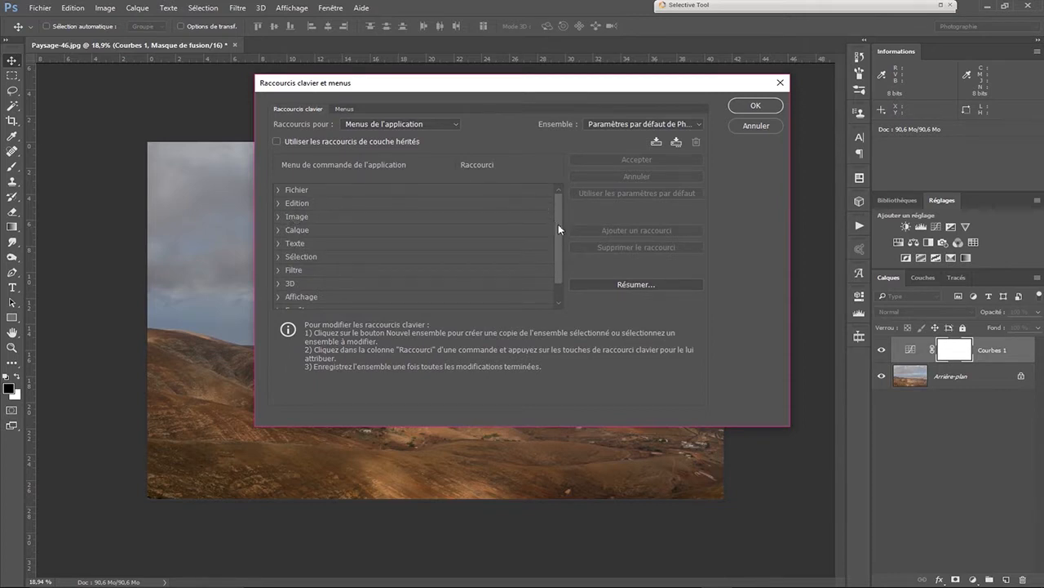
pyautogui.scroll(-2, 558, 229)
pyautogui.scroll(3, 558, 229)
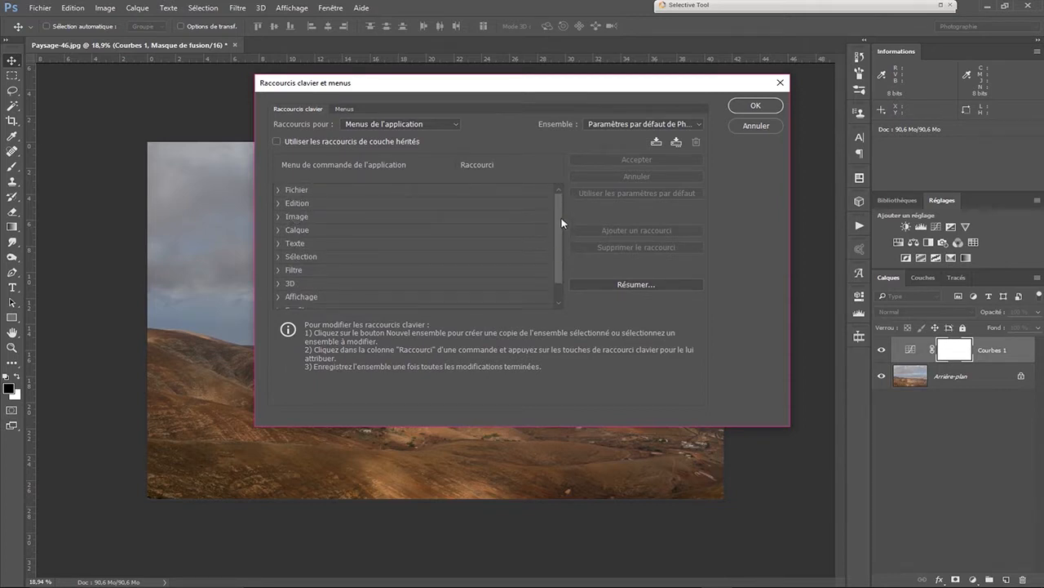
pyautogui.click(287, 221)
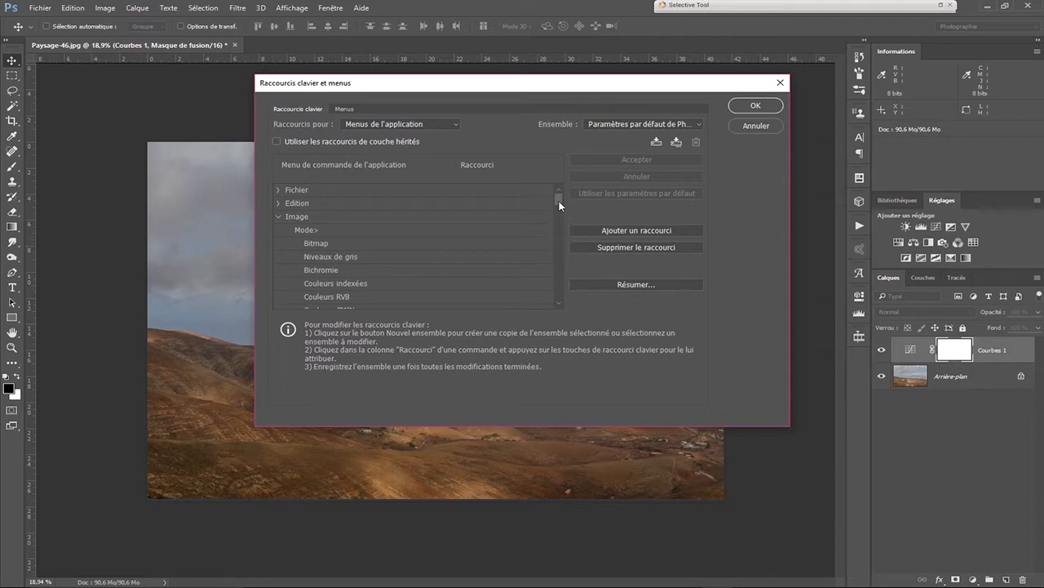
pyautogui.moveTo(560, 205); pyautogui.dragTo(563, 264)
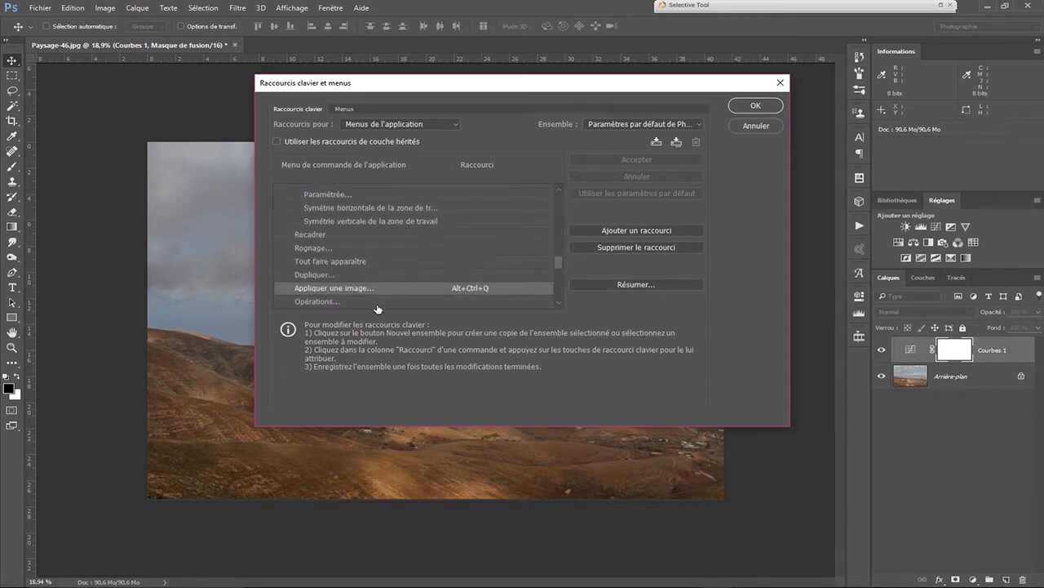
# Step: Assign the shortcut Alt+Ctrl+Q to the Appliquer une image command and save the shortcut settings
pyautogui.click(473, 292)
pyautogui.press('BackSpace')
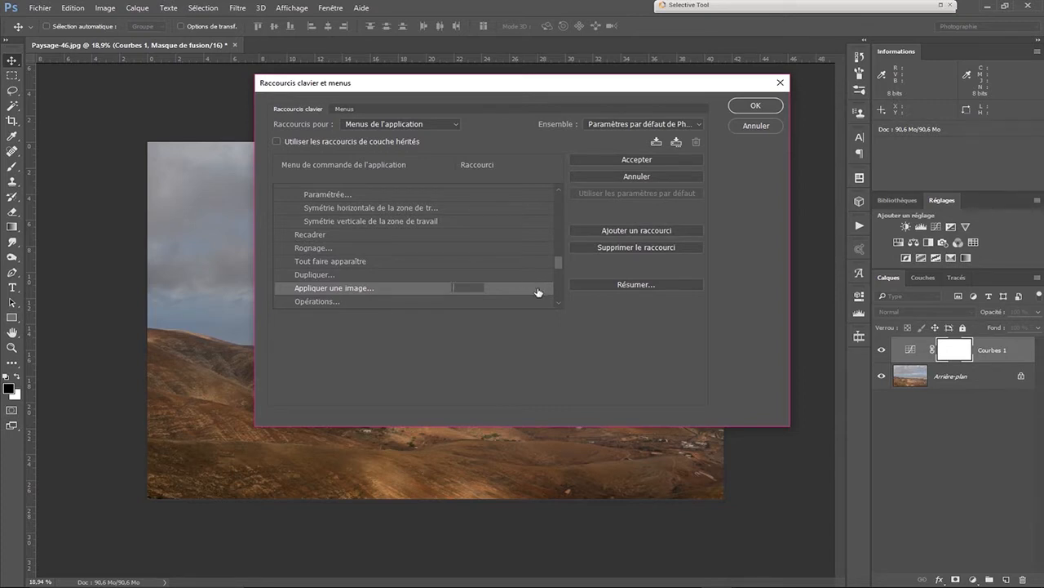
pyautogui.hotkey('ctrl', 'alt')
pyautogui.hotkey('ctrl', 'alt', 'q')
pyautogui.click(598, 161)
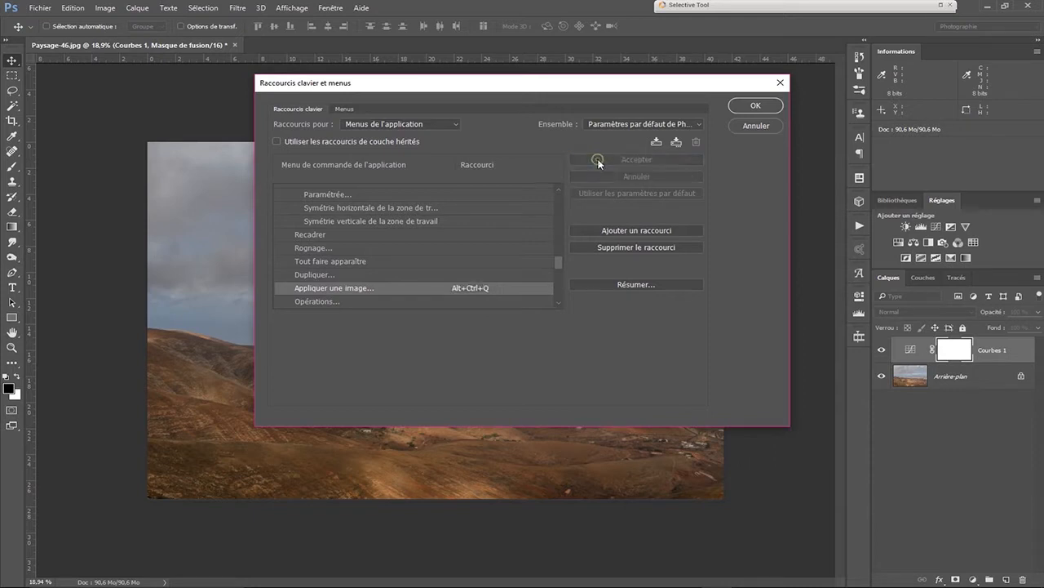
pyautogui.click(744, 110)
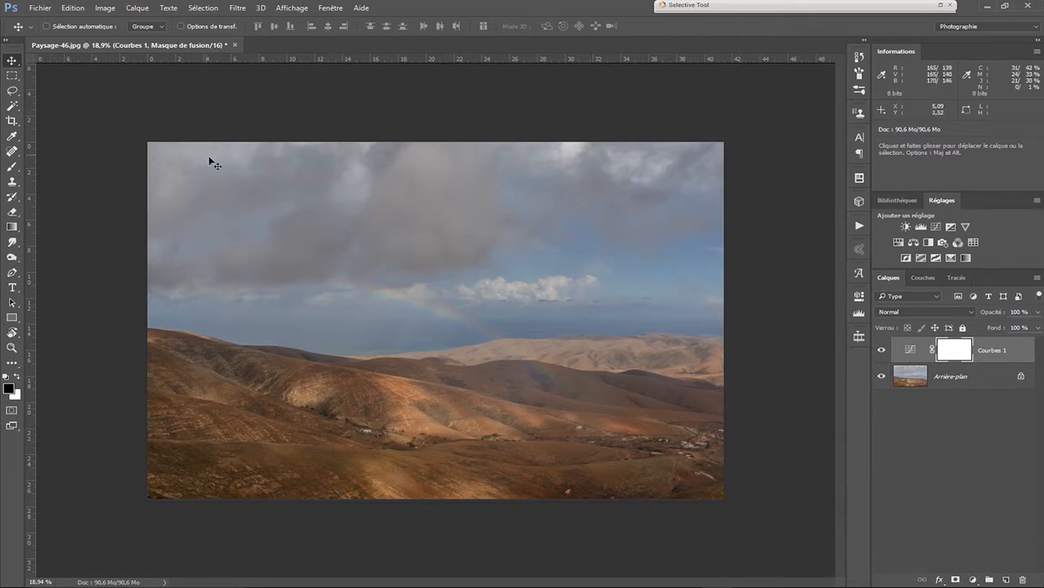
# Step: Apply the Fusionné layer's RVB channel to the Courbes 1 mask with operation Produit at 100% opacity, with Inverser off
pyautogui.click(103, 10)
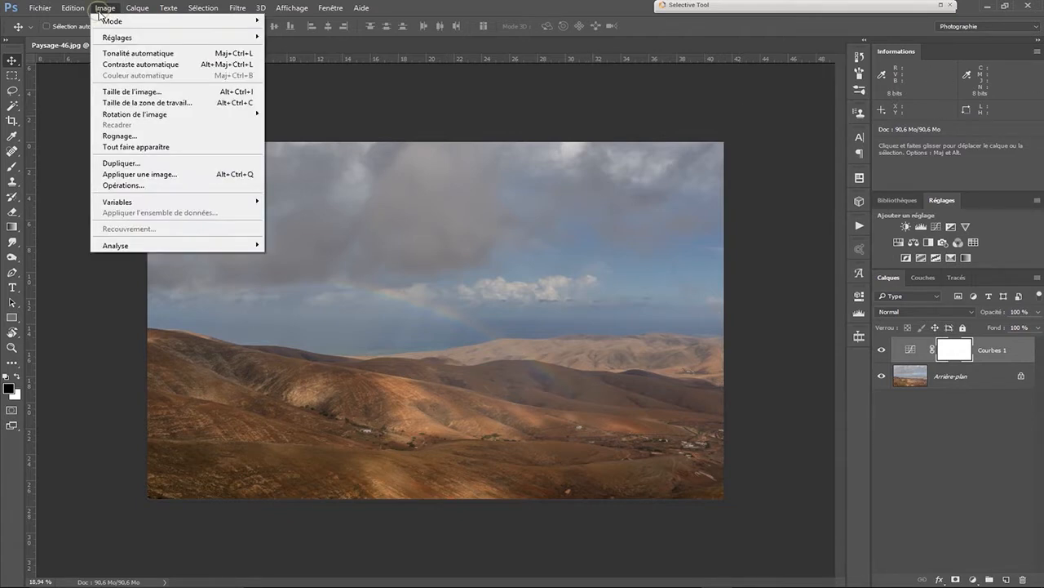
pyautogui.click(151, 175)
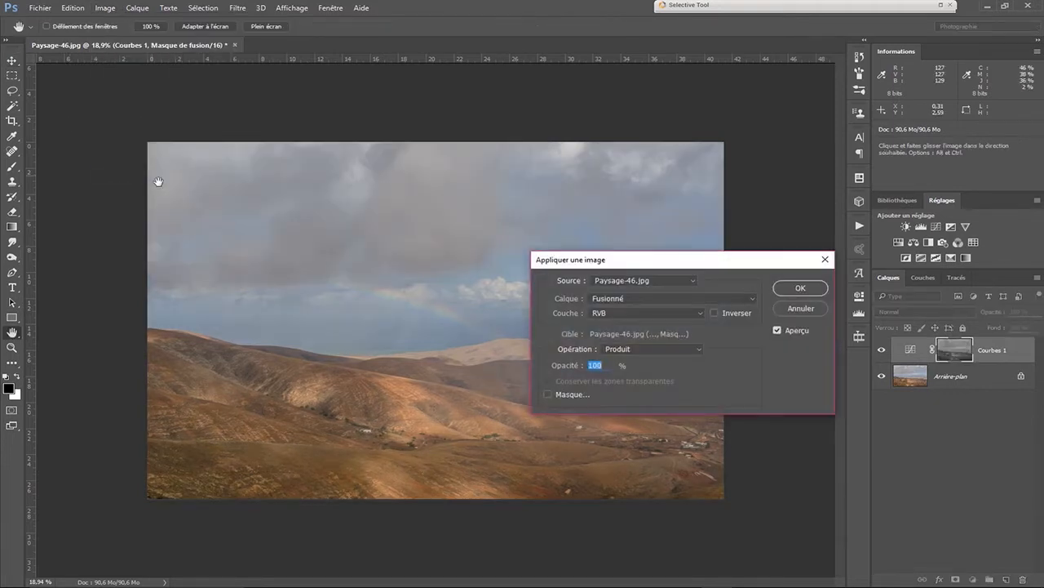
pyautogui.moveTo(705, 266); pyautogui.dragTo(466, 245)
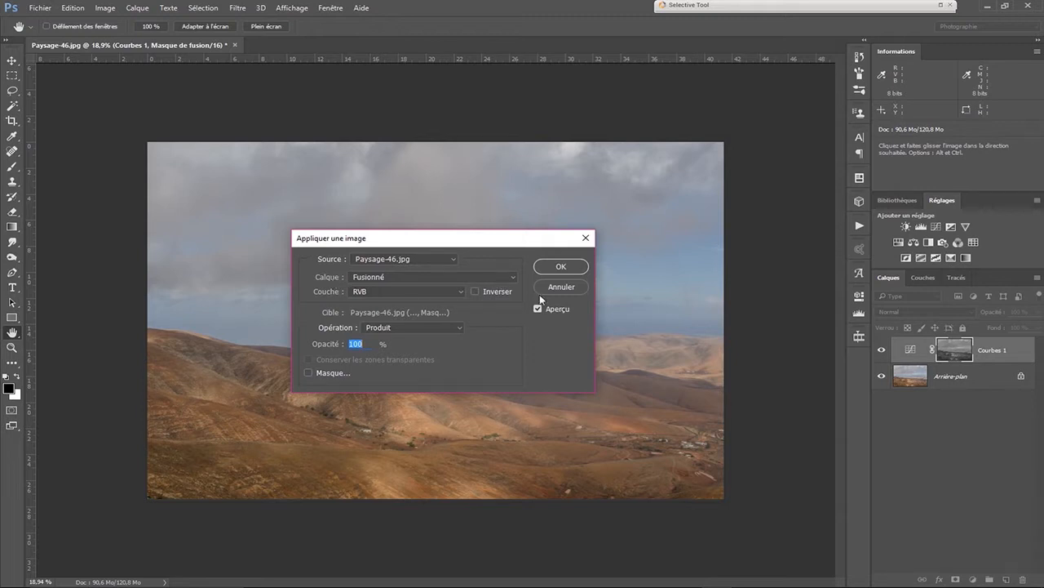
pyautogui.click(517, 277)
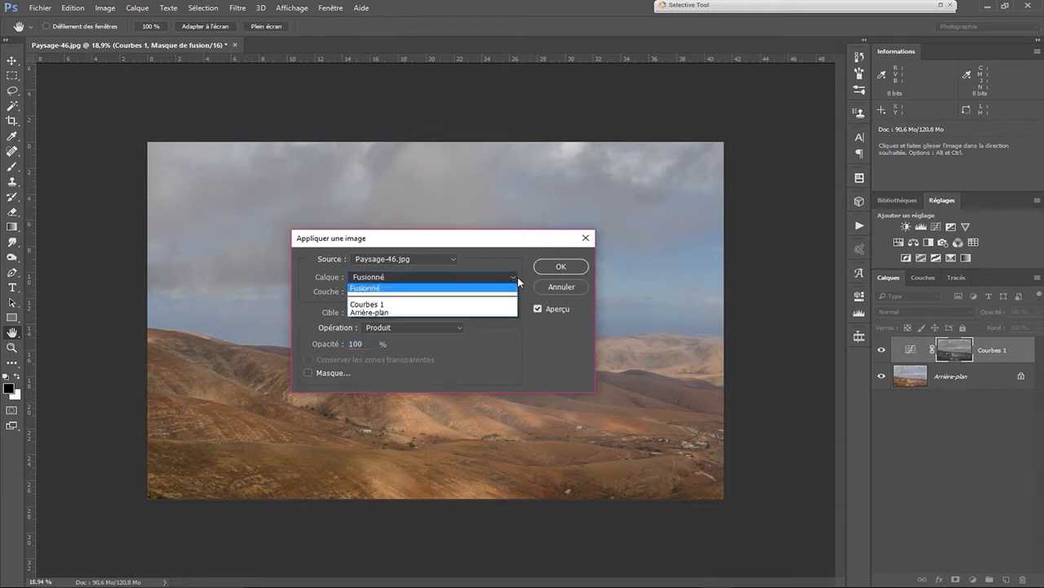
pyautogui.click(434, 289)
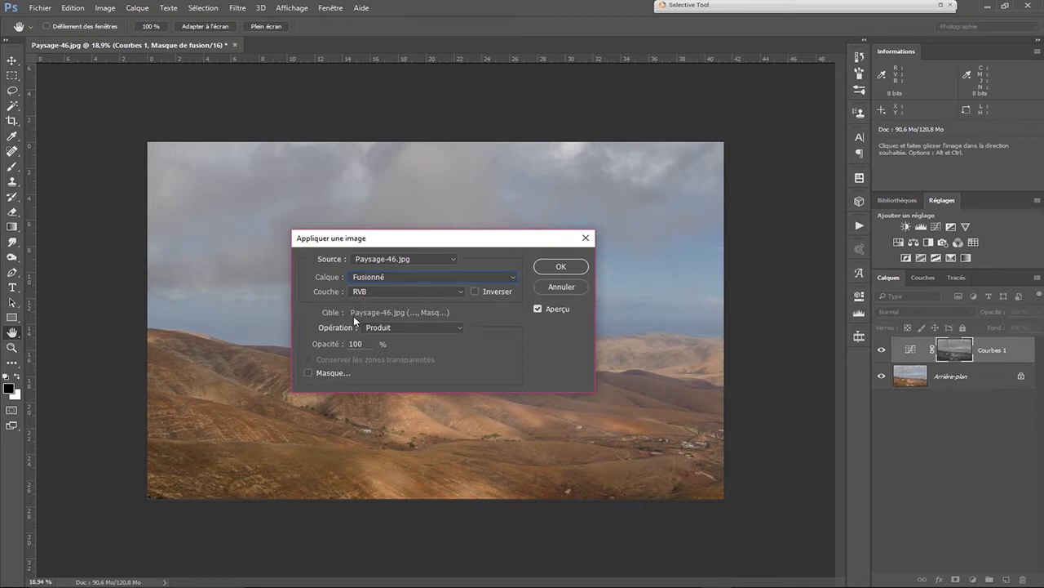
pyautogui.click(458, 329)
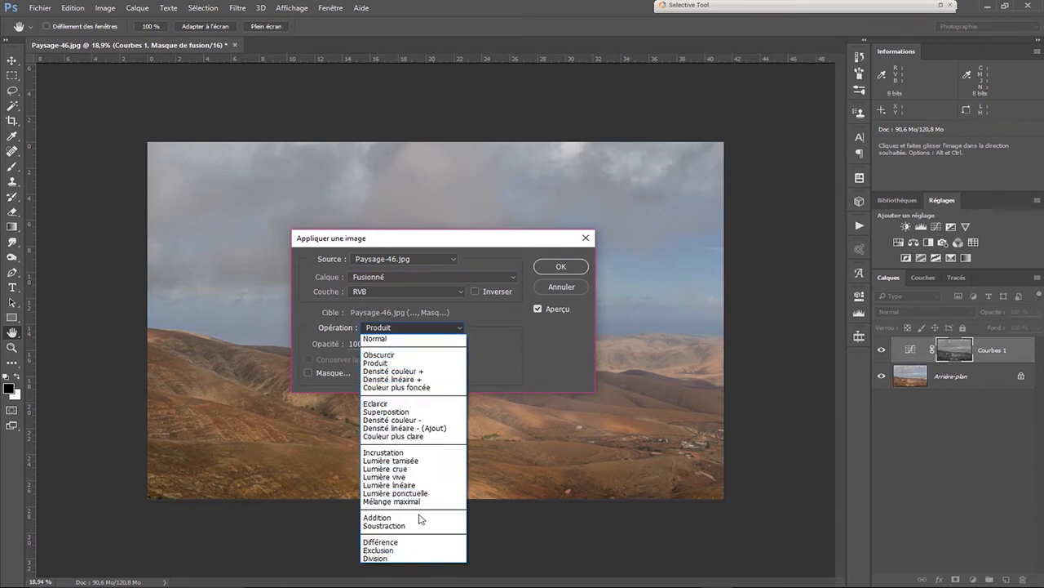
pyautogui.click(420, 363)
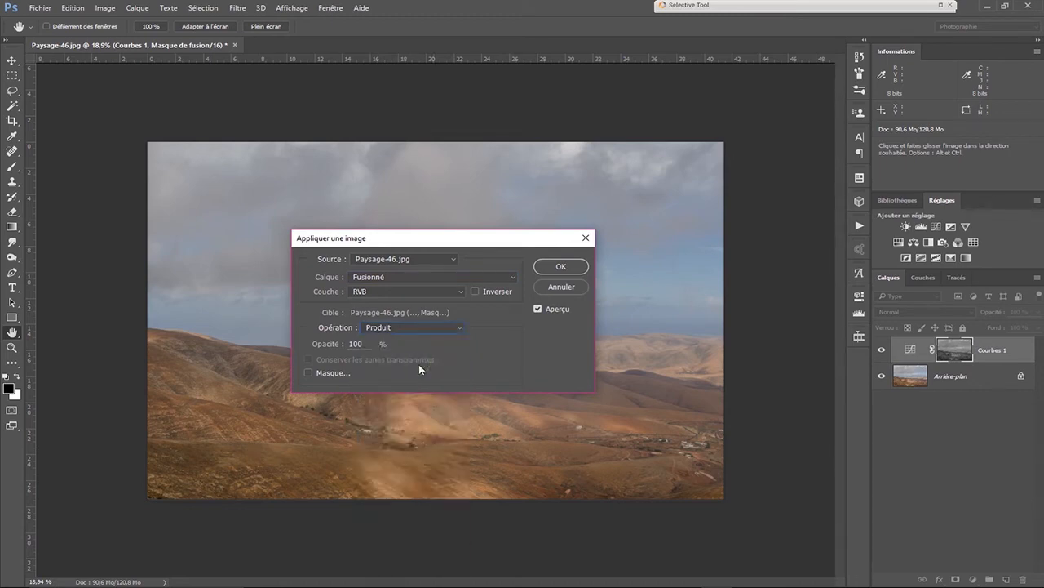
pyautogui.click(475, 292)
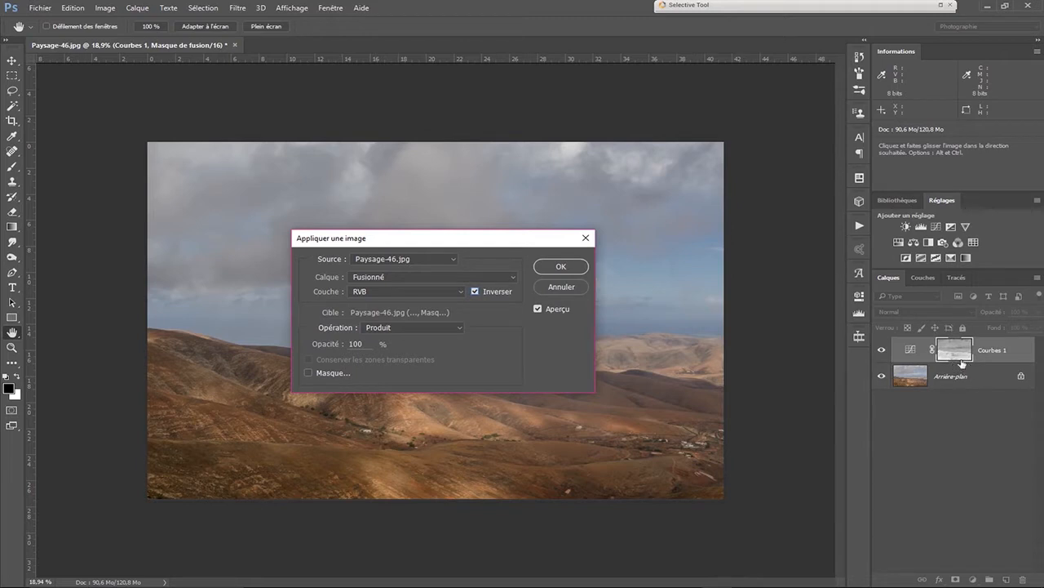
pyautogui.click(475, 291)
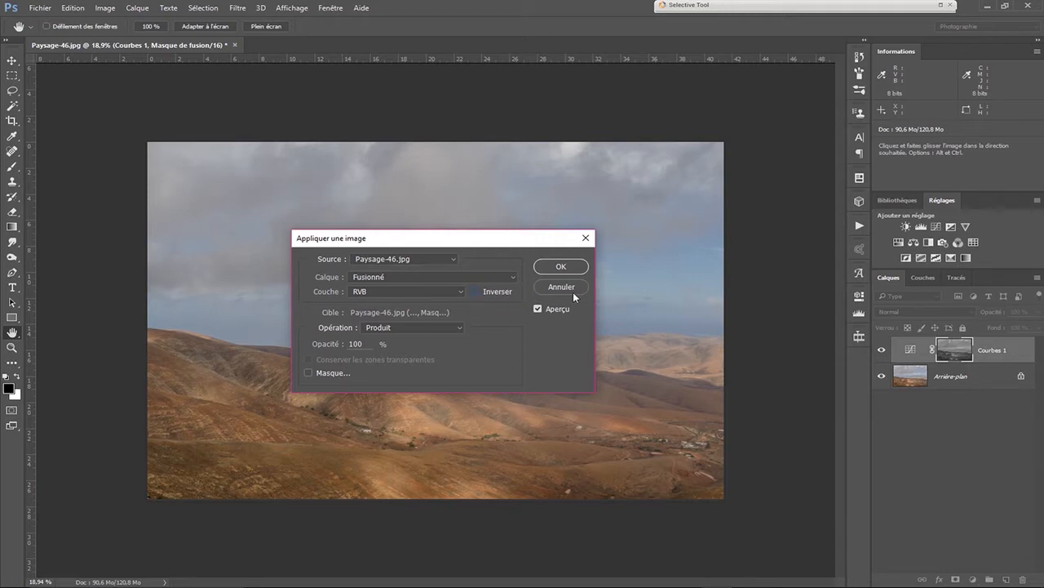
pyautogui.click(565, 266)
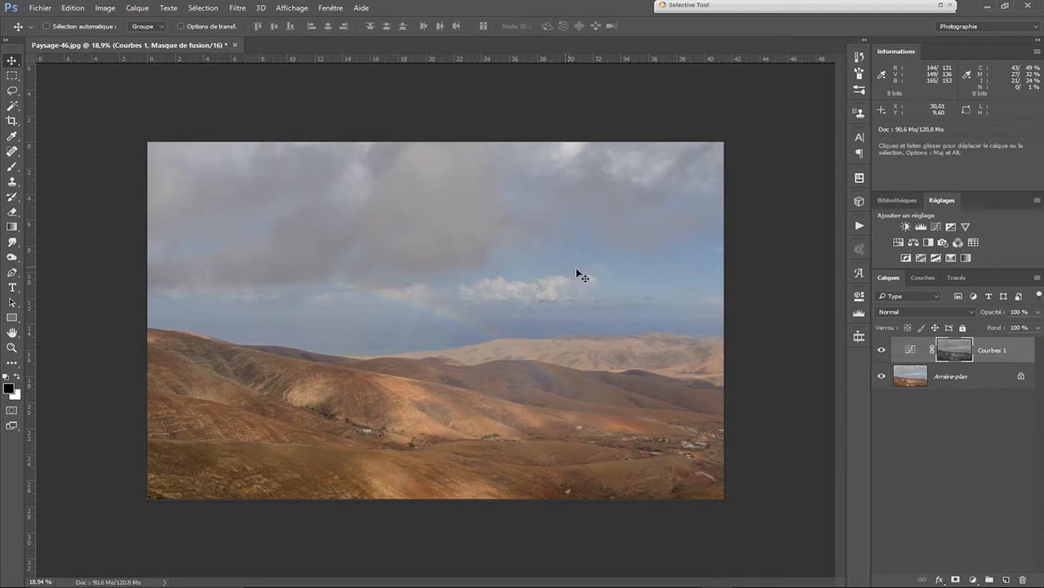
# Step: Display the Courbes 1 mask alone, try painting black near the horizon with a soft brush, and restore the normal view
pyautogui.keyDown('alt'); pyautogui.click(964, 351); pyautogui.keyUp('alt')
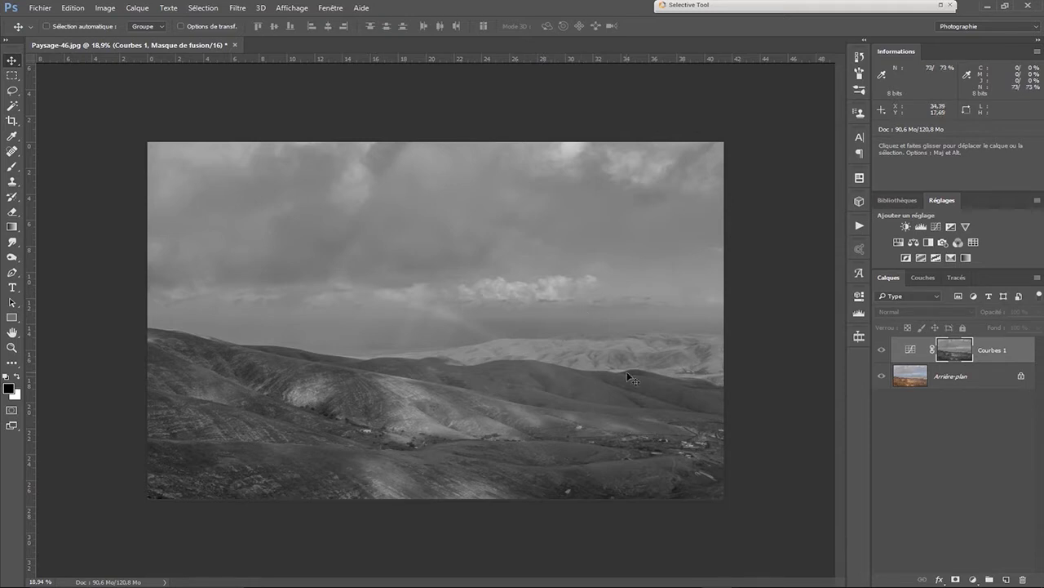
pyautogui.click(11, 168)
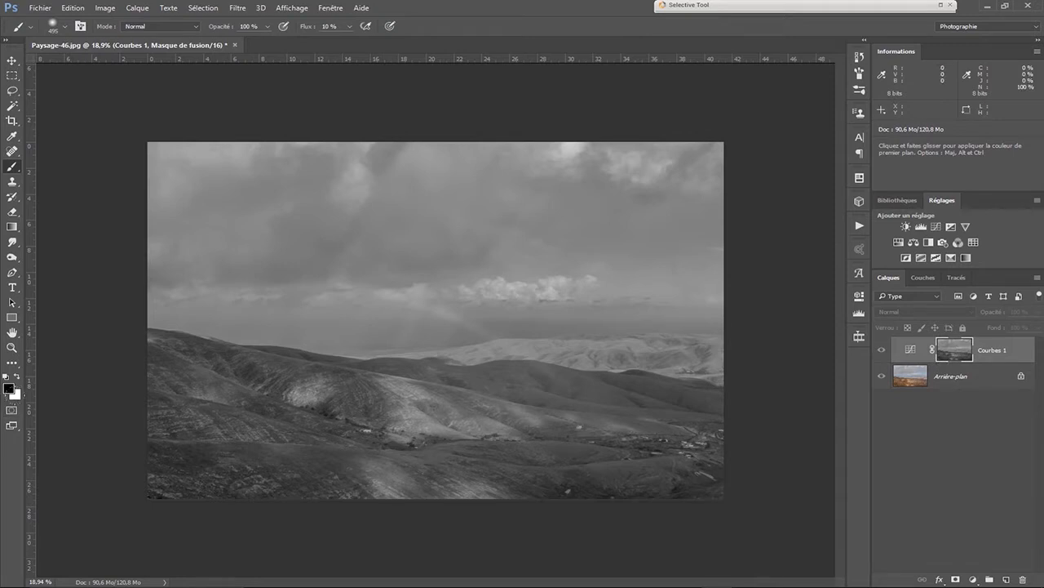
pyautogui.moveTo(380, 315); pyautogui.dragTo(545, 314)
pyautogui.moveTo(499, 333)
pyautogui.mouseDown()
pyautogui.moveTo(400, 334)
pyautogui.moveTo(435, 334)
pyautogui.mouseUp()
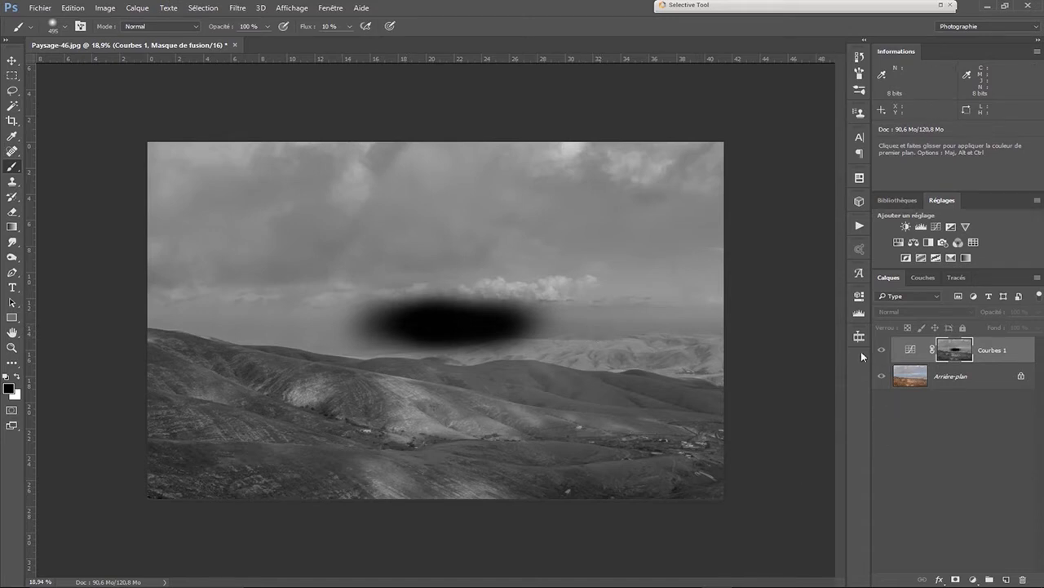
pyautogui.hotkey('ctrl', 'z')
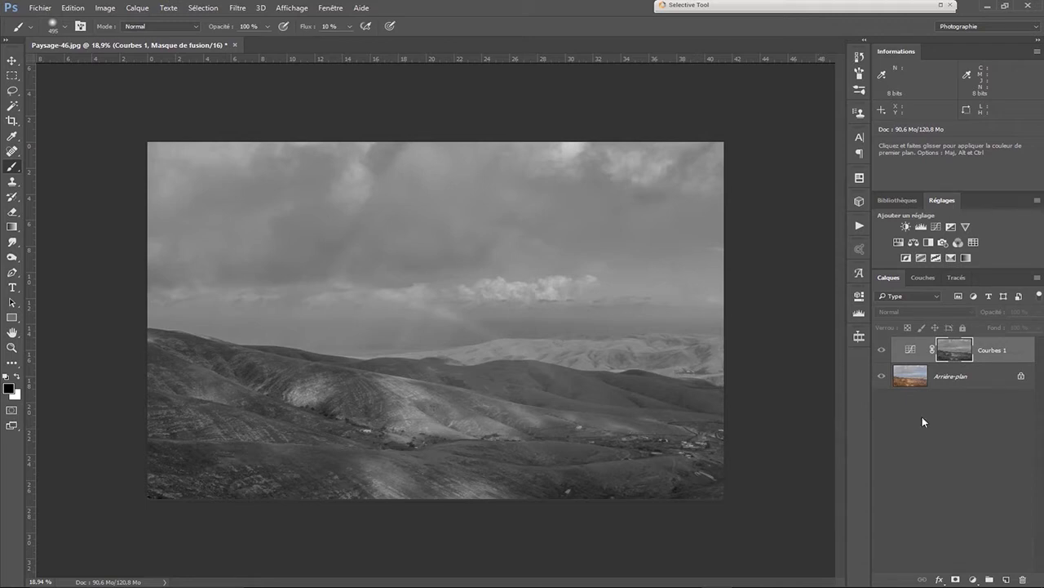
pyautogui.keyDown('alt'); pyautogui.click(976, 351); pyautogui.keyUp('alt')
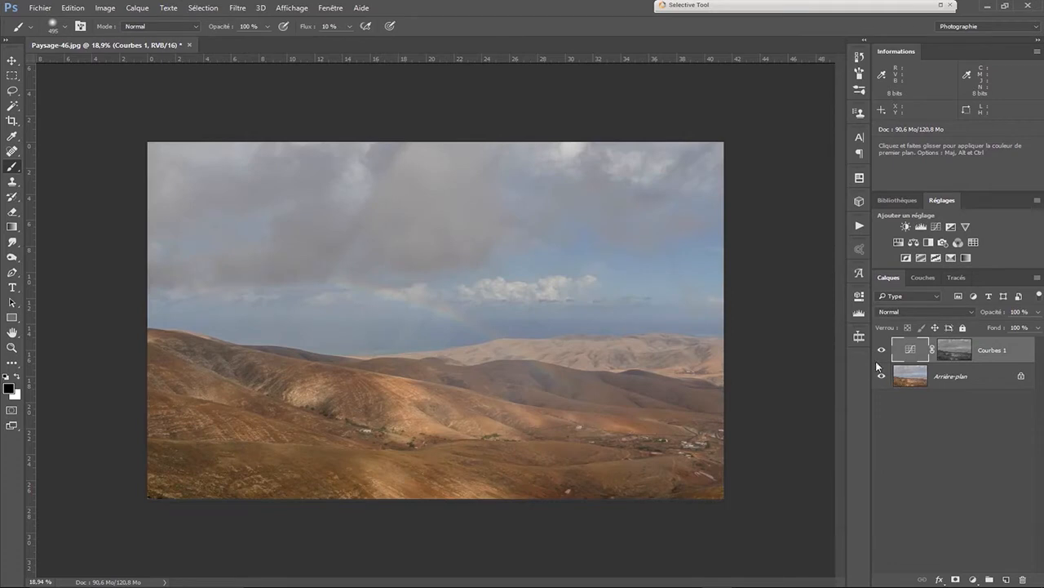
pyautogui.click(958, 359)
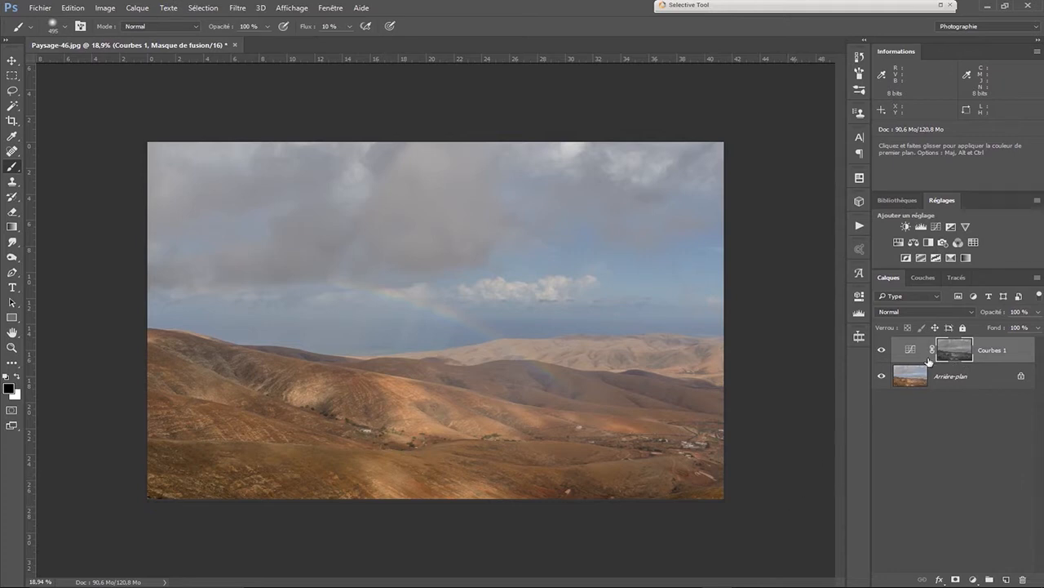
# Step: Apply the Fusionné image to the Courbes 1 mask a second time with Produit at 100%, and inspect the mask alone
pyautogui.click(101, 8)
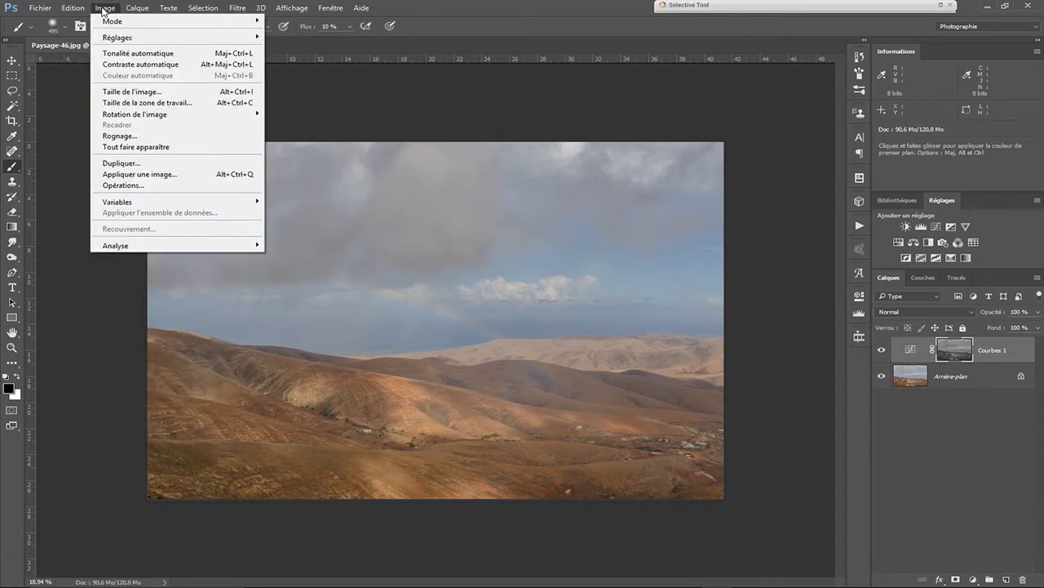
pyautogui.click(136, 174)
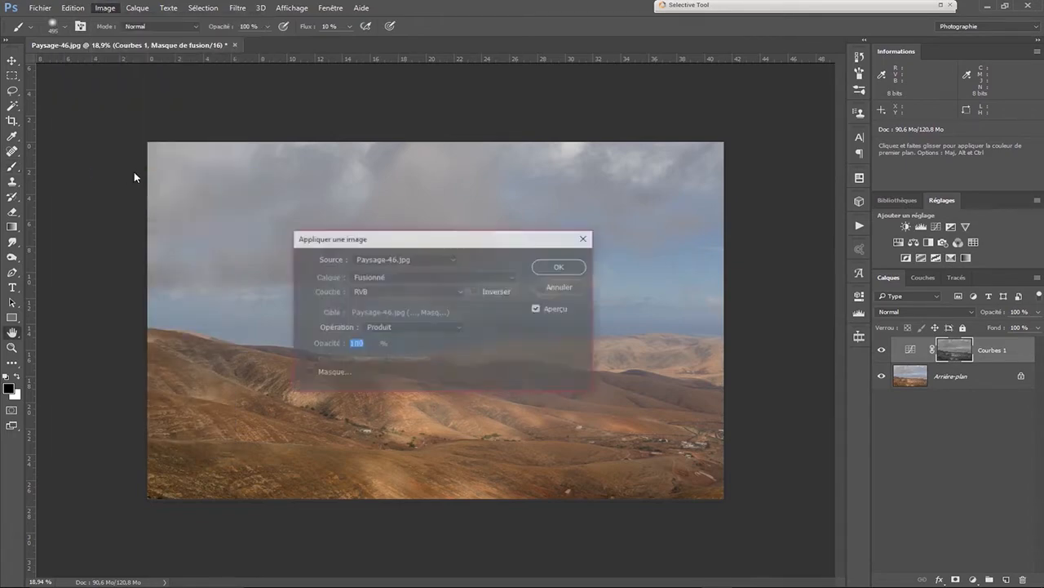
pyautogui.moveTo(440, 242); pyautogui.dragTo(632, 123)
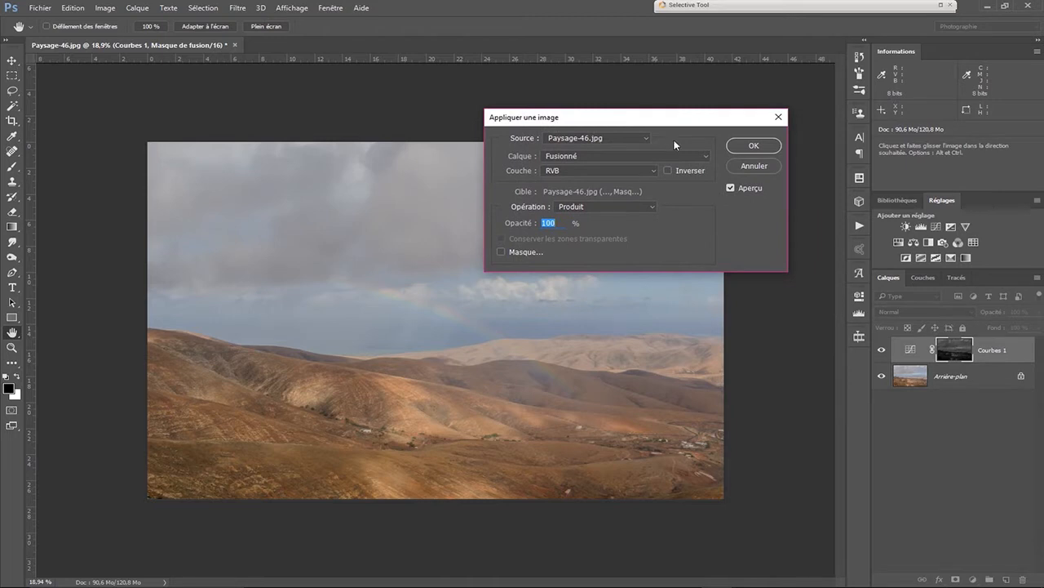
pyautogui.click(738, 147)
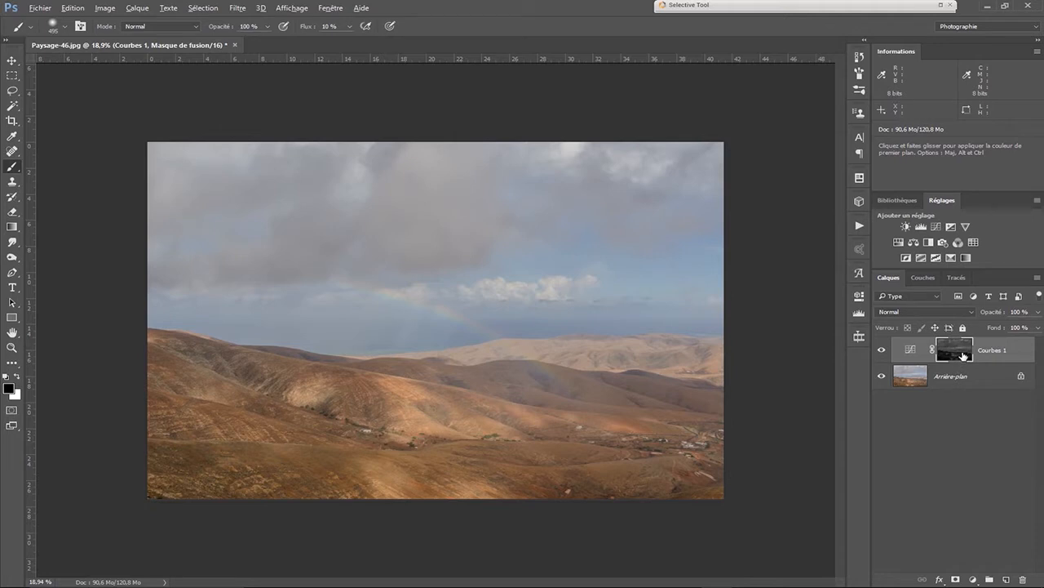
pyautogui.keyDown('alt'); pyautogui.click(964, 356); pyautogui.keyUp('alt')
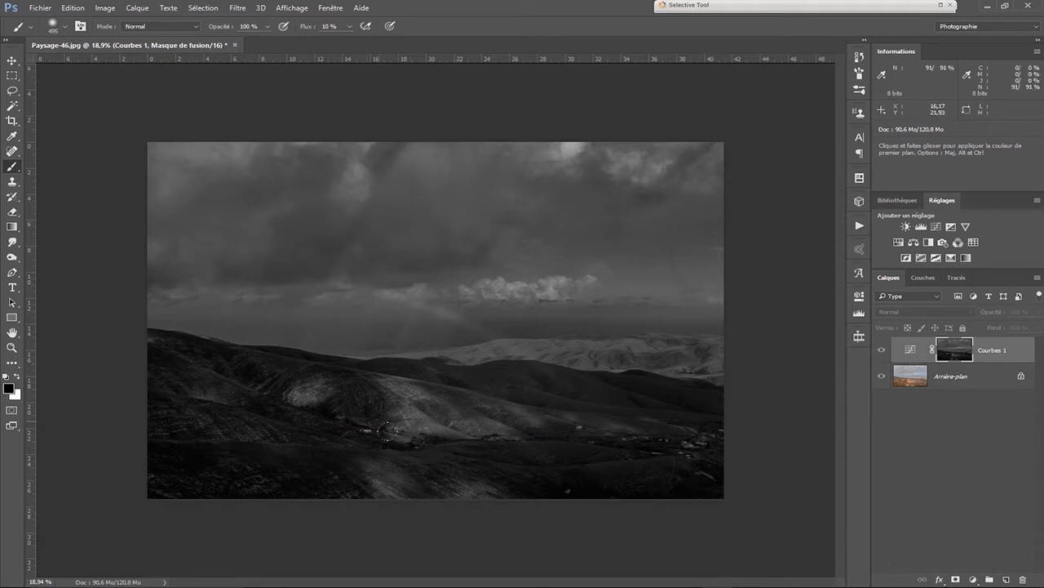
pyautogui.click(884, 350)
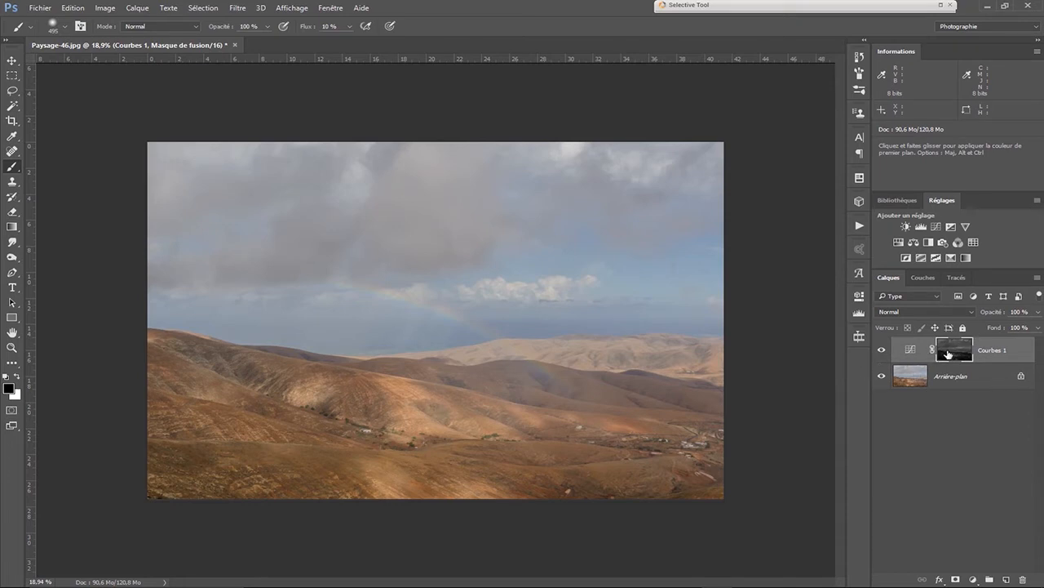
# Step: Apply the Fusionné image's RVB channel to the Courbes 1 mask once more with Produit at 100% opacity
pyautogui.hotkey('ctrl', 'alt', 'shift', 'a')
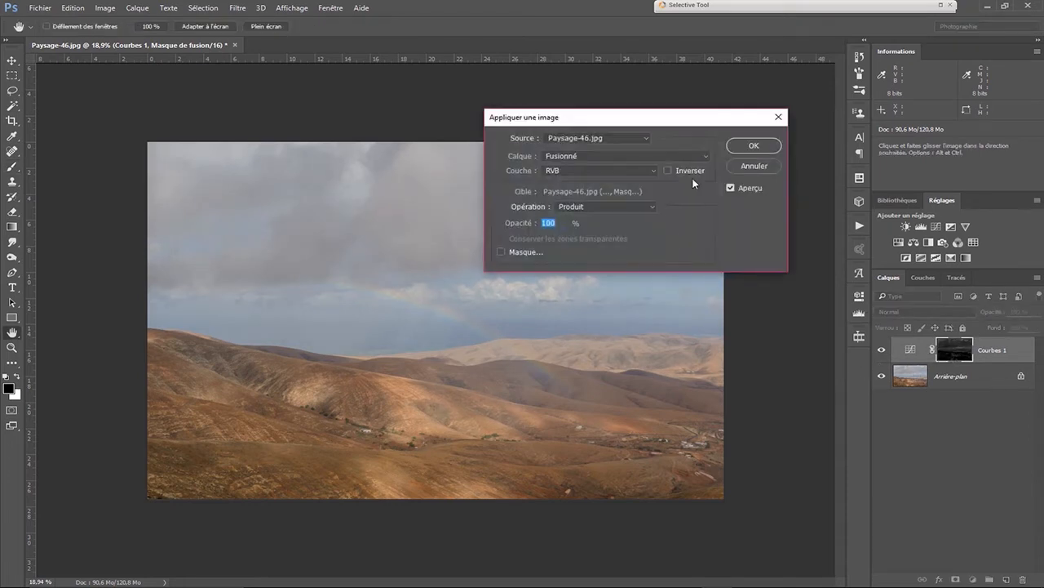
pyautogui.press('b')
pyautogui.click(739, 150)
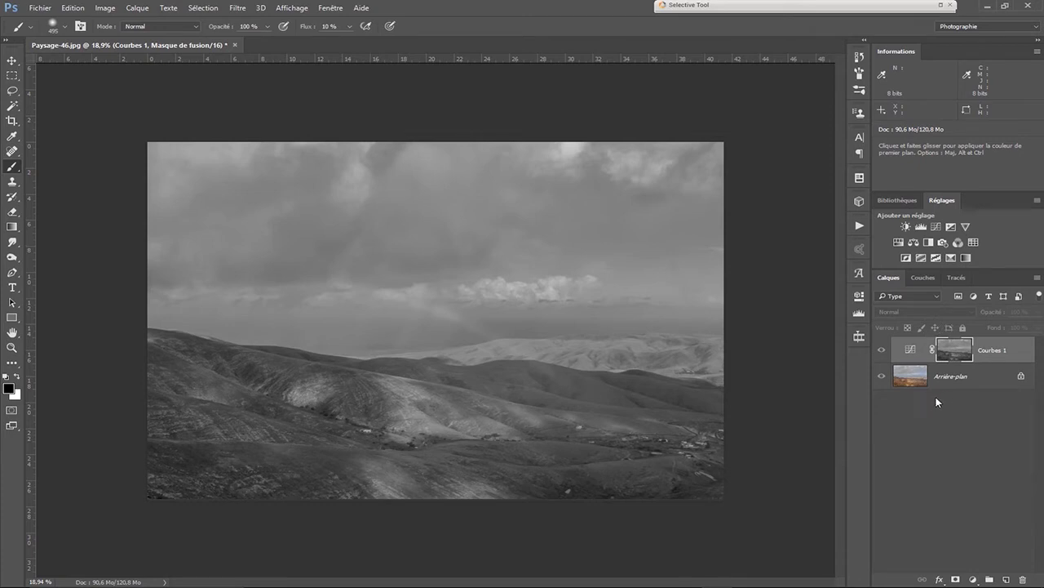
# Step: Leave the mask-only view and compare the photo with the Courbes 1 layer hidden and shown
pyautogui.keyDown('alt'); pyautogui.click(883, 377); pyautogui.keyUp('alt')
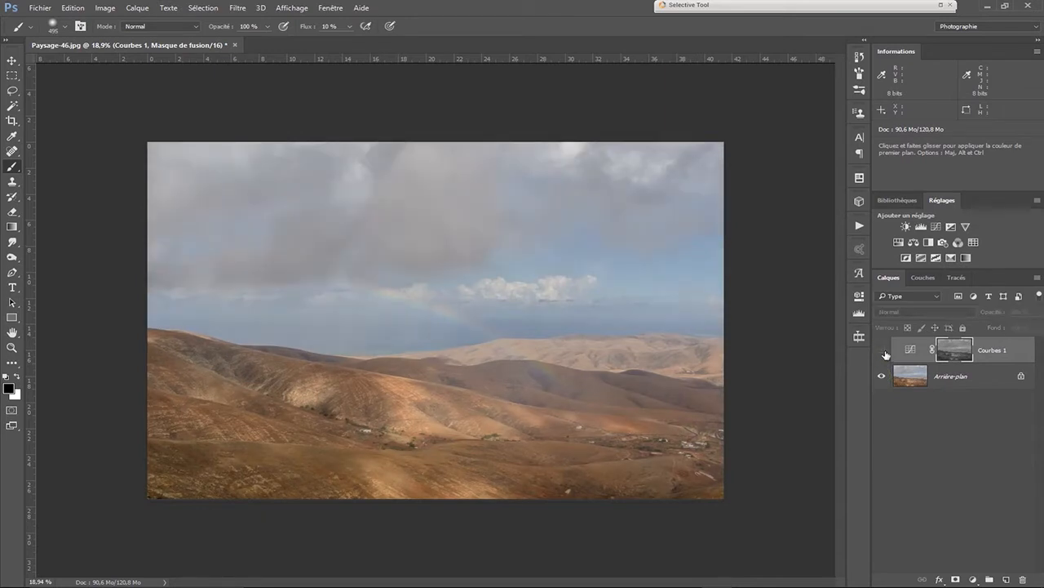
pyautogui.click(883, 351)
pyautogui.click(883, 351)
pyautogui.click(883, 351)
pyautogui.click(883, 351)
pyautogui.click(884, 351)
pyautogui.click(884, 351)
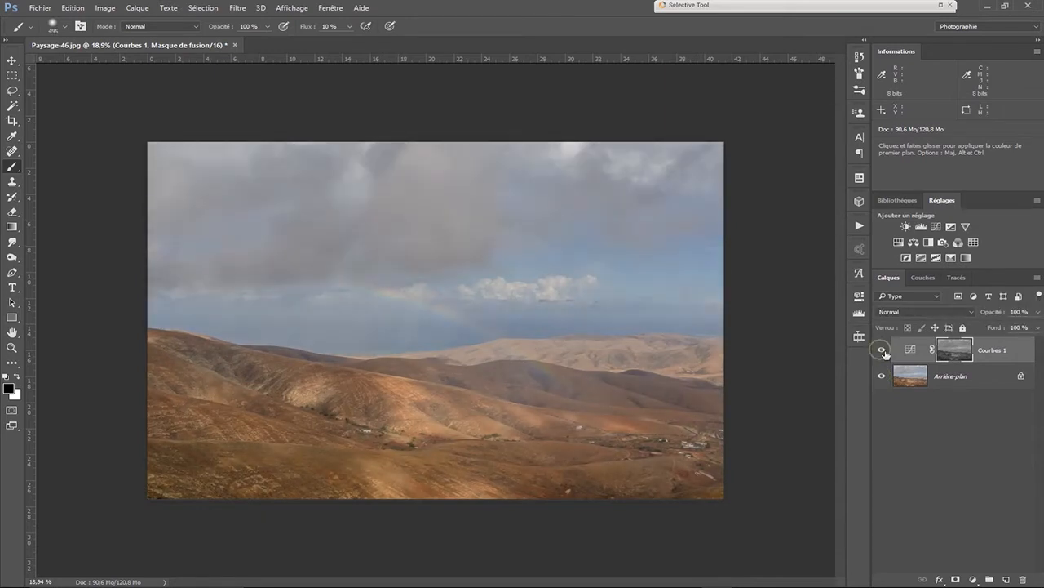
pyautogui.click(884, 351)
# Step: Add a second Courbes adjustment layer and brighten the midtones by raising input 128 to output 161
pyautogui.click(936, 226)
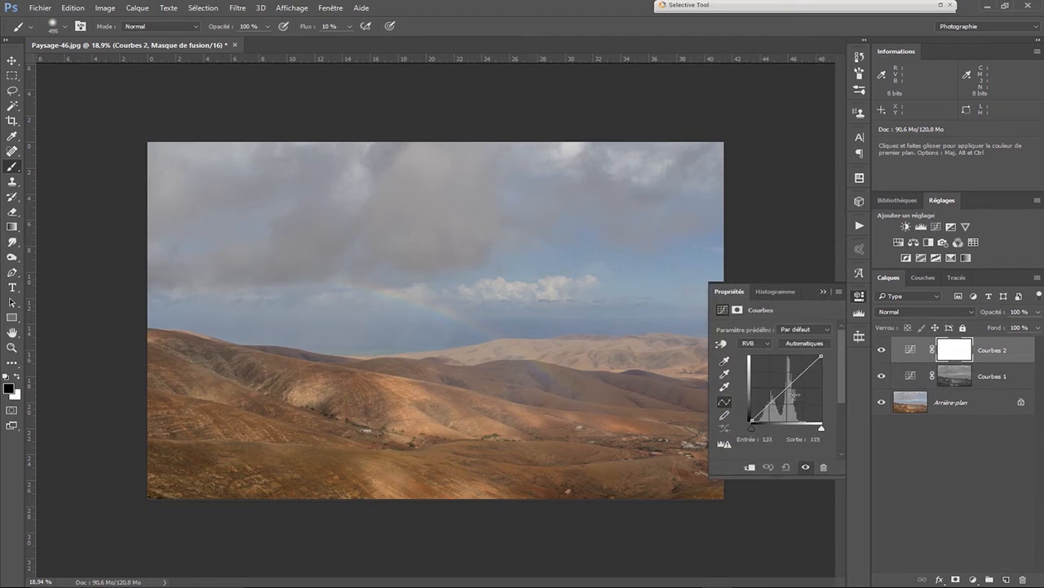
pyautogui.moveTo(785, 392); pyautogui.dragTo(791, 381)
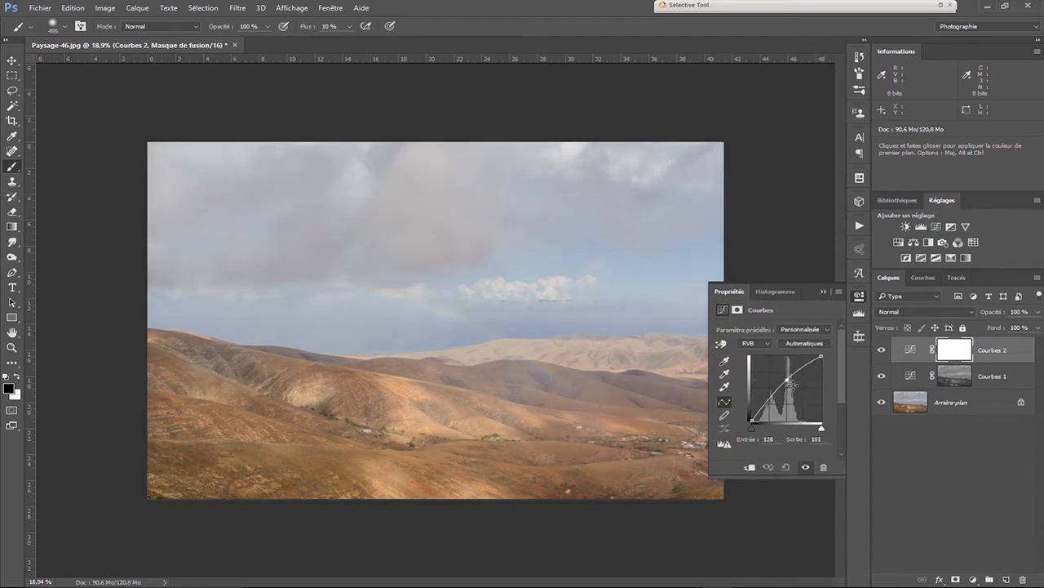
pyautogui.click(823, 290)
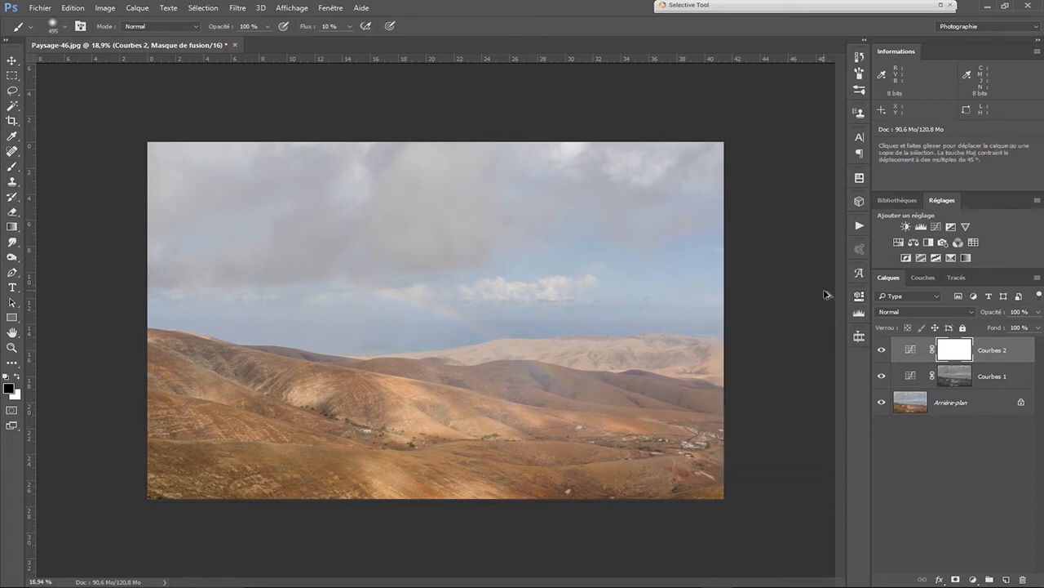
# Step: Apply the Fusionné layer's RVB channel to the Courbes 2 mask with Inverser on, operation Produit and 100% opacity
pyautogui.hotkey('ctrl', 'alt', 'shift', 'a')
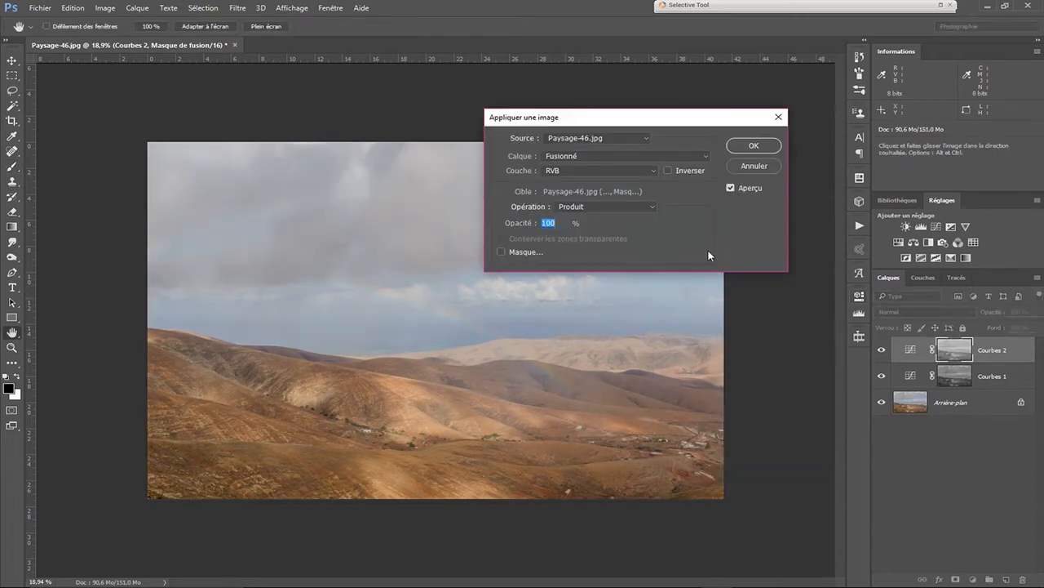
pyautogui.moveTo(688, 119); pyautogui.dragTo(710, 144)
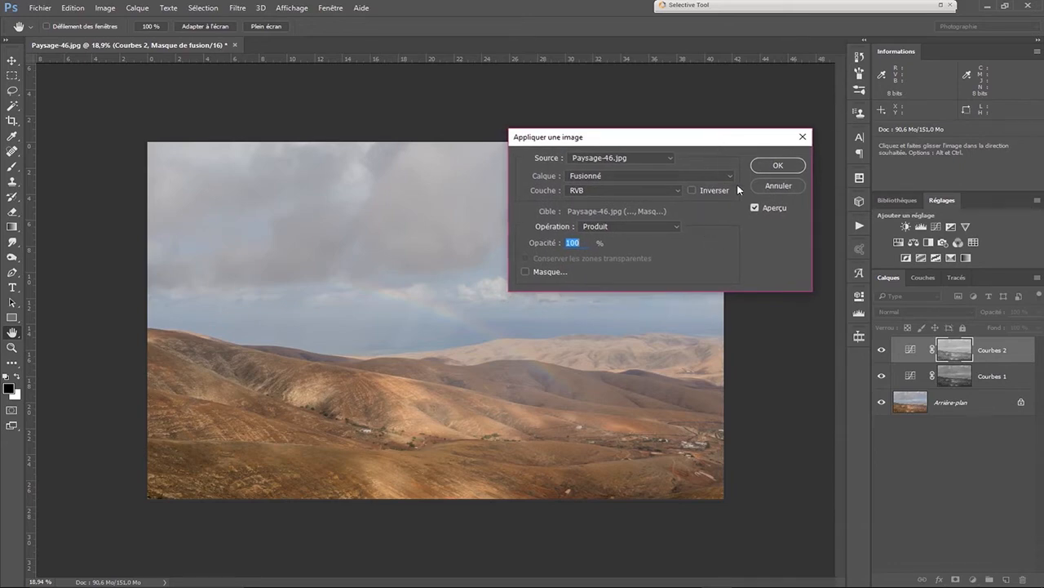
pyautogui.click(692, 190)
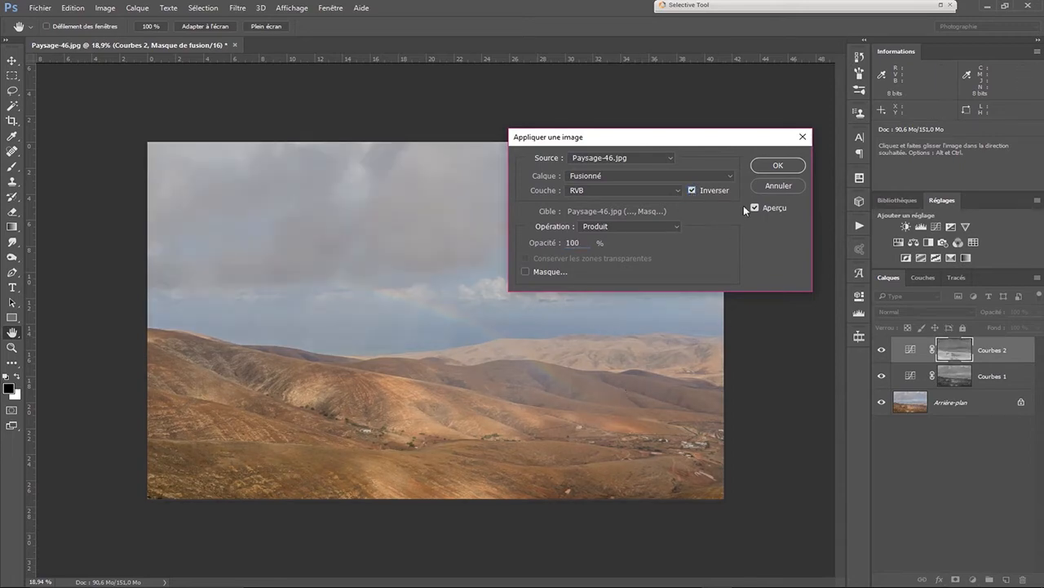
pyautogui.click(778, 166)
pyautogui.press('b')
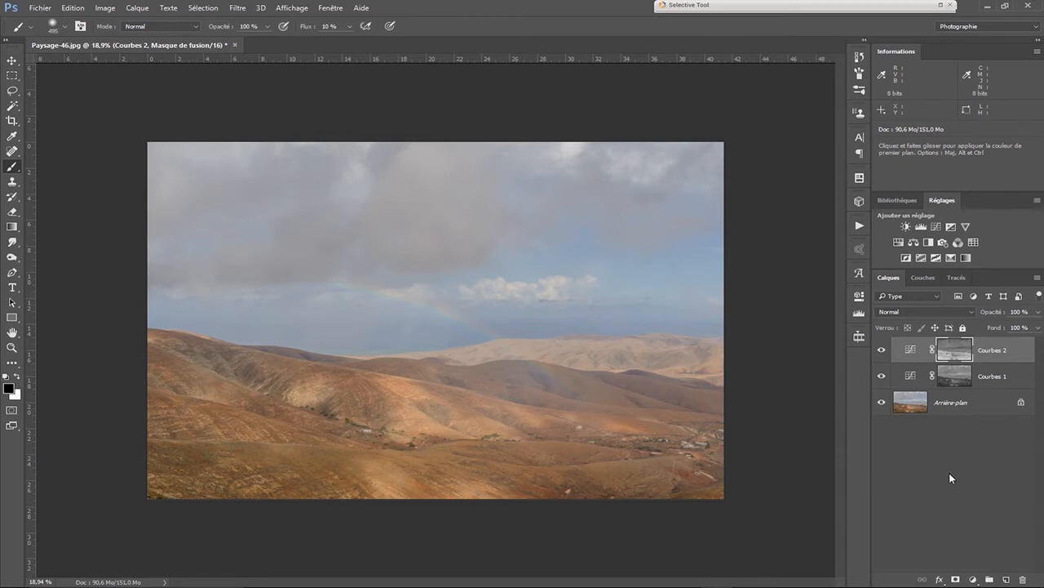
# Step: Compare the photo with both Courbes layers hidden and shown
pyautogui.click(881, 350)
pyautogui.click(882, 375)
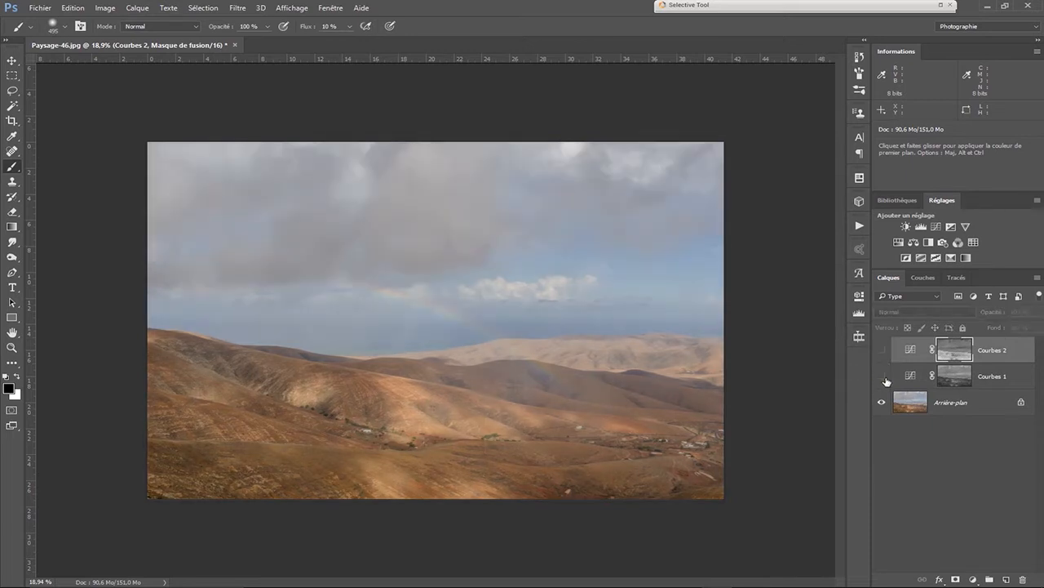
pyautogui.click(882, 375)
pyautogui.click(882, 350)
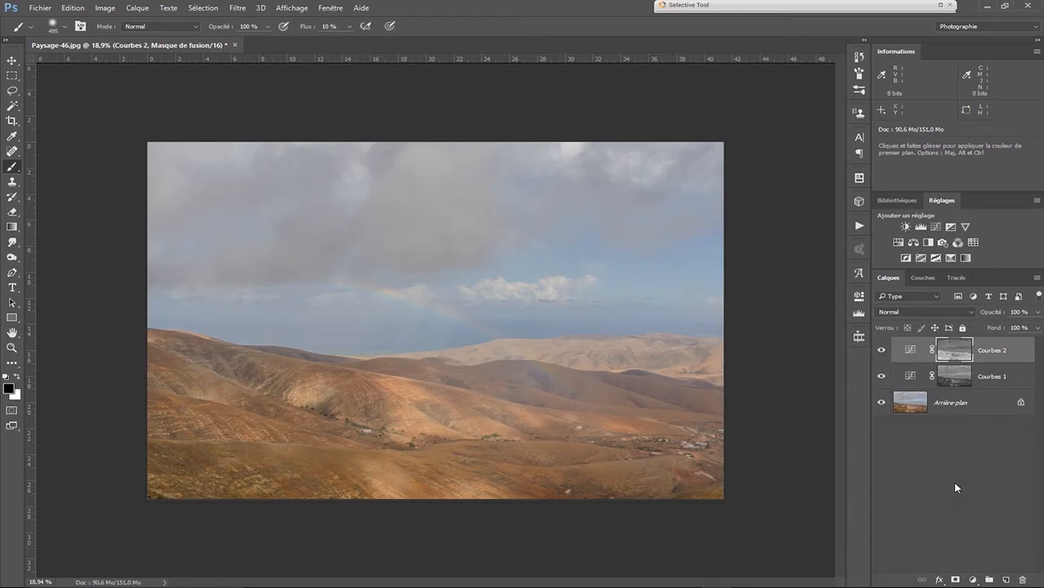
# Step: Add a Teinte/Saturation adjustment layer above Courbes 2 and set its global saturation to +10
pyautogui.click(899, 243)
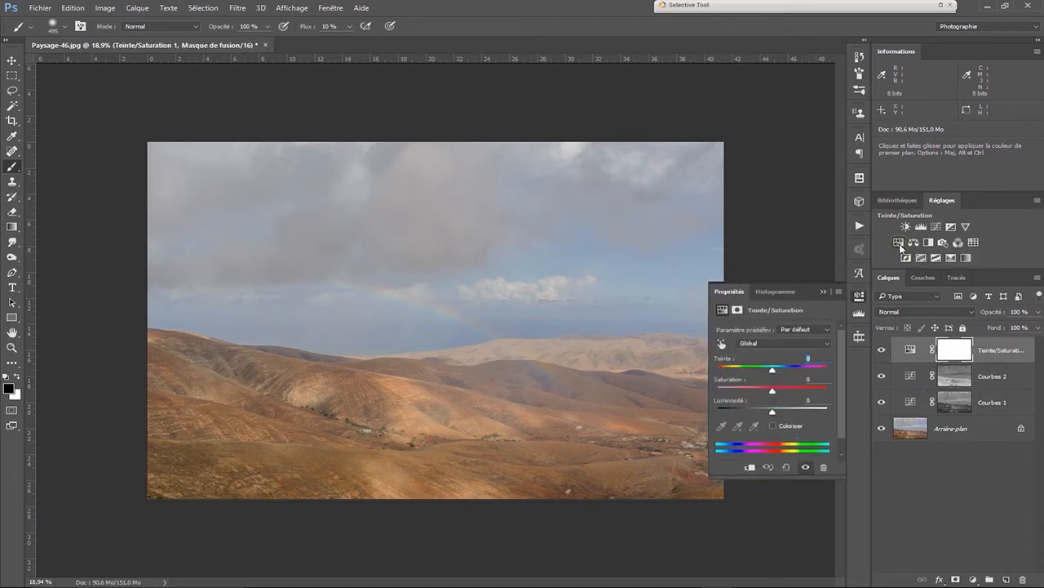
pyautogui.click(812, 380)
pyautogui.write('10')
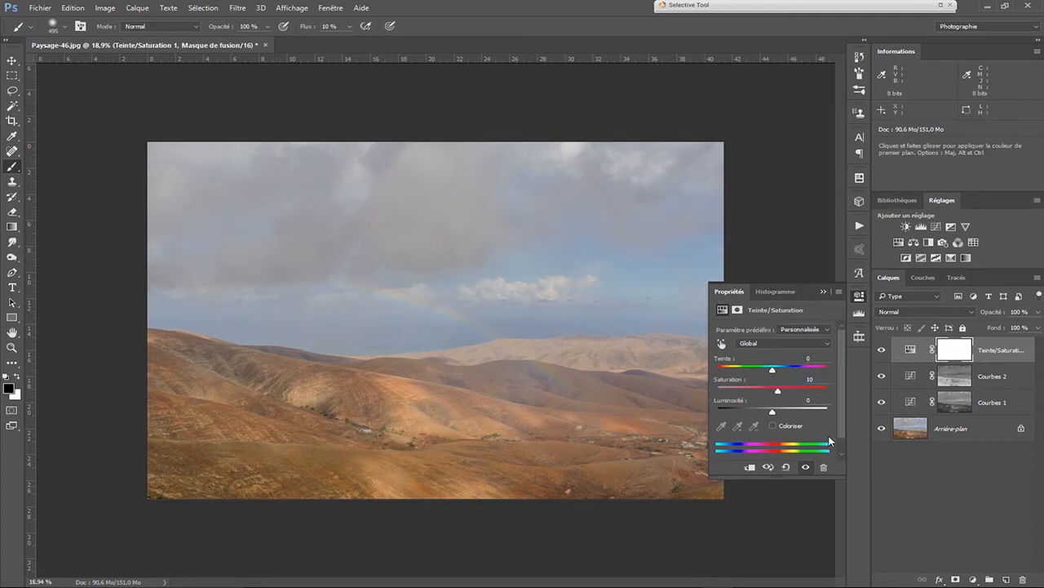
pyautogui.click(823, 291)
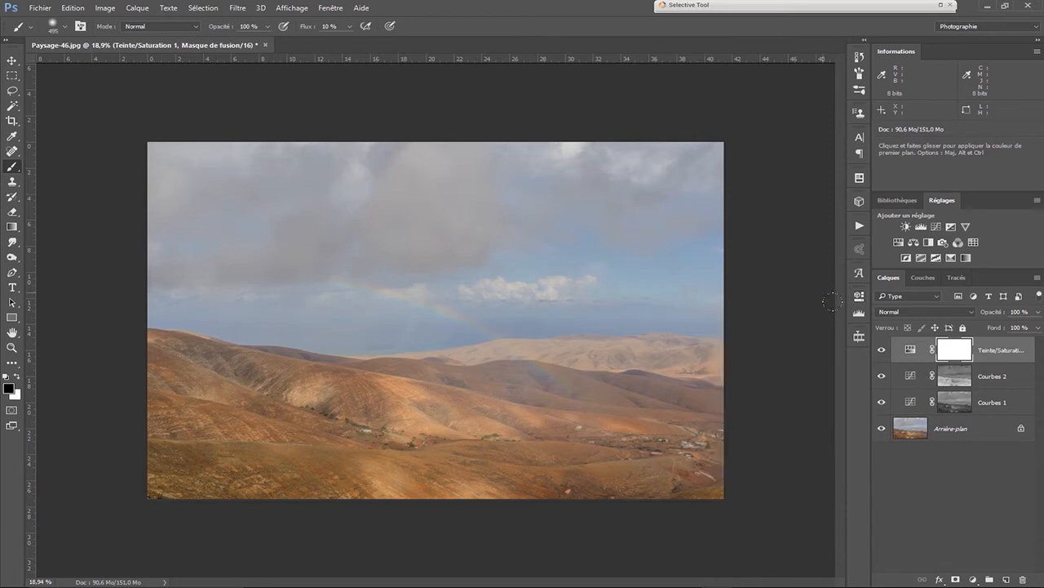
# Step: Add a Vibrance adjustment layer on top, set its vibrance to +15, and review its settings
pyautogui.click(967, 226)
pyautogui.click(967, 226)
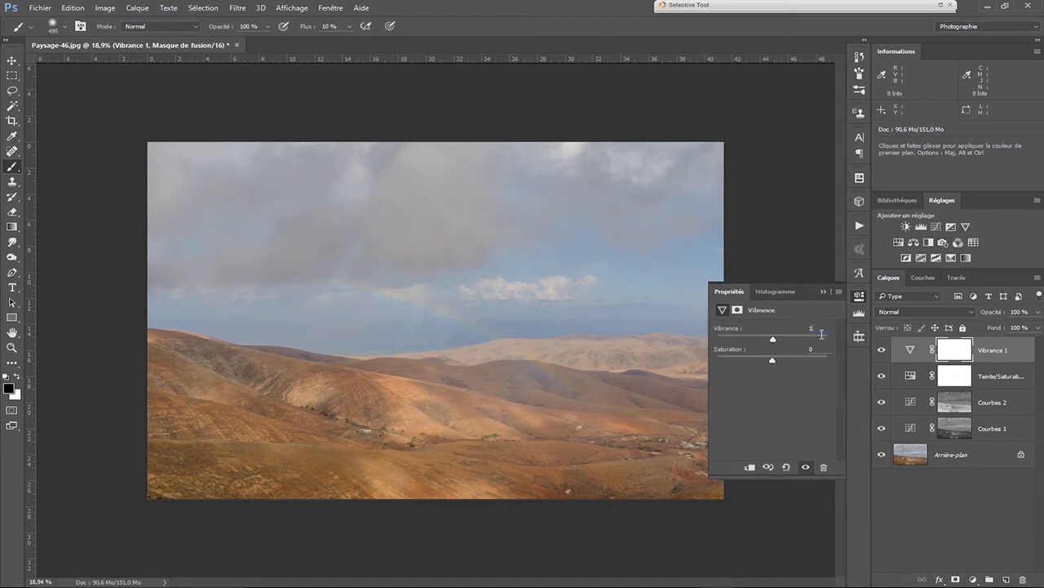
pyautogui.write('15')
pyautogui.click(823, 292)
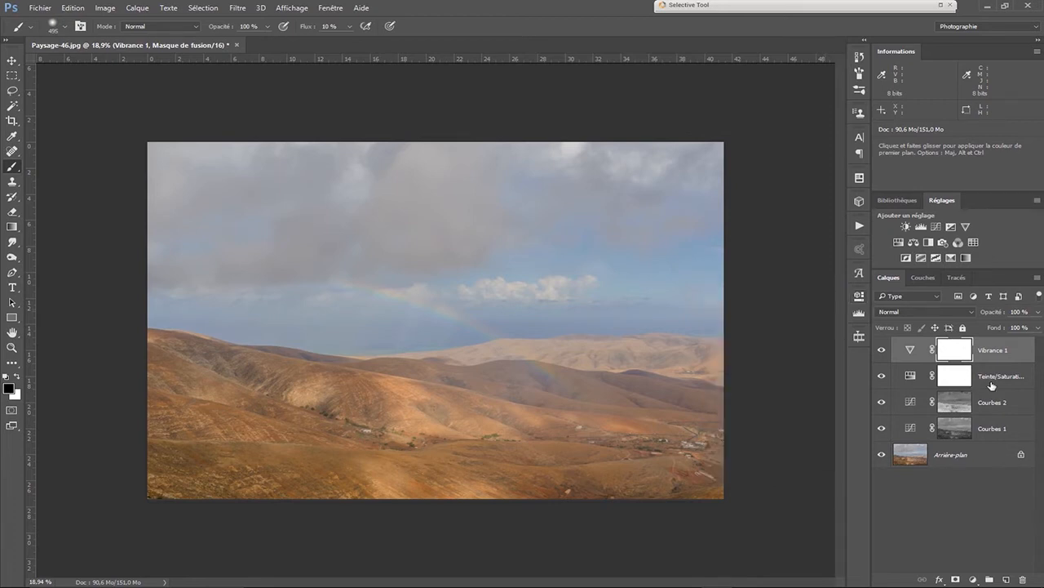
pyautogui.doubleClick(913, 350)
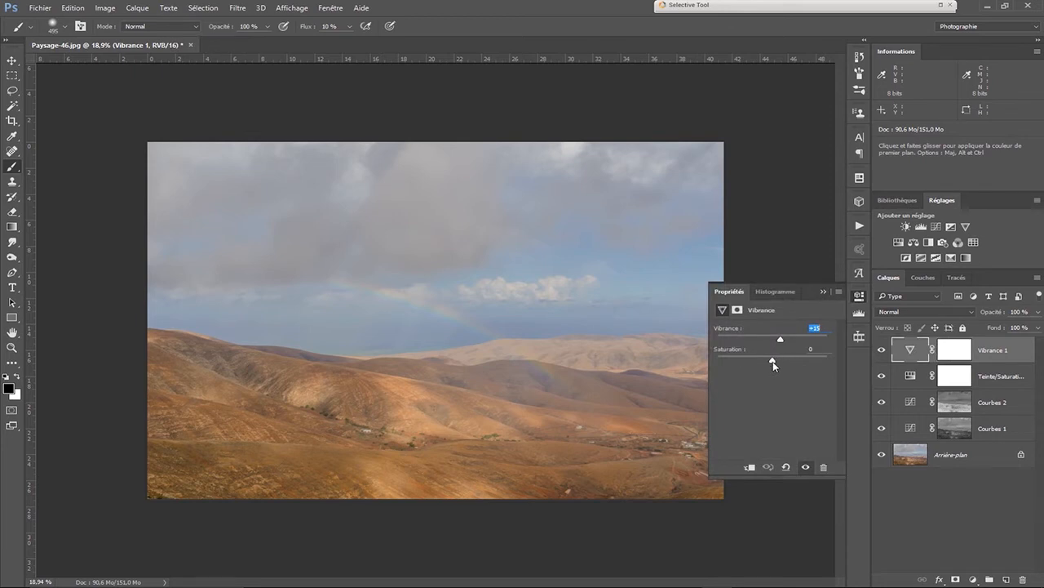
pyautogui.click(824, 292)
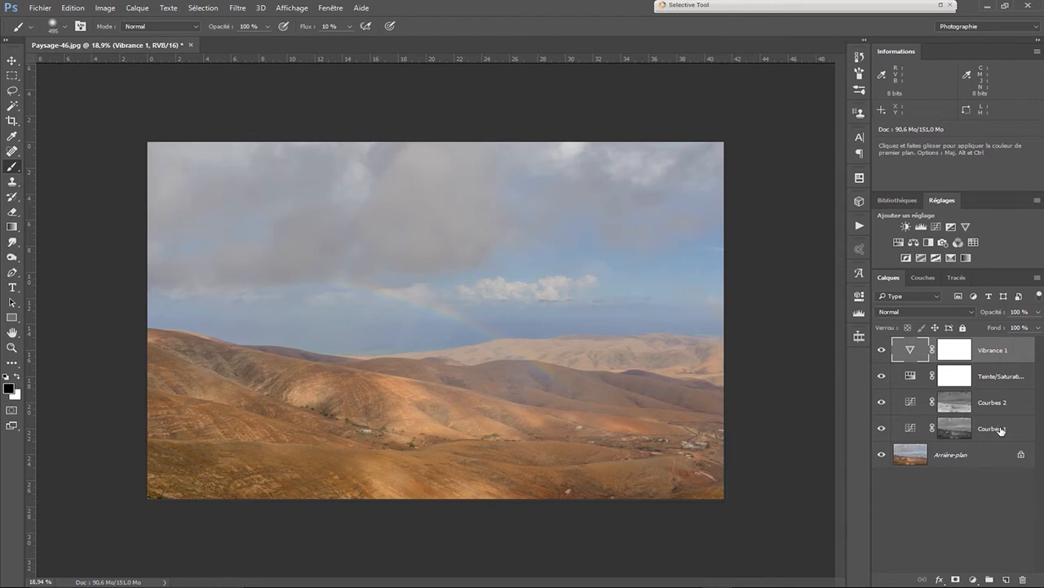
# Step: Group the four adjustment layers from Vibrance 1 down to Courbes 1
pyautogui.click(1002, 378)
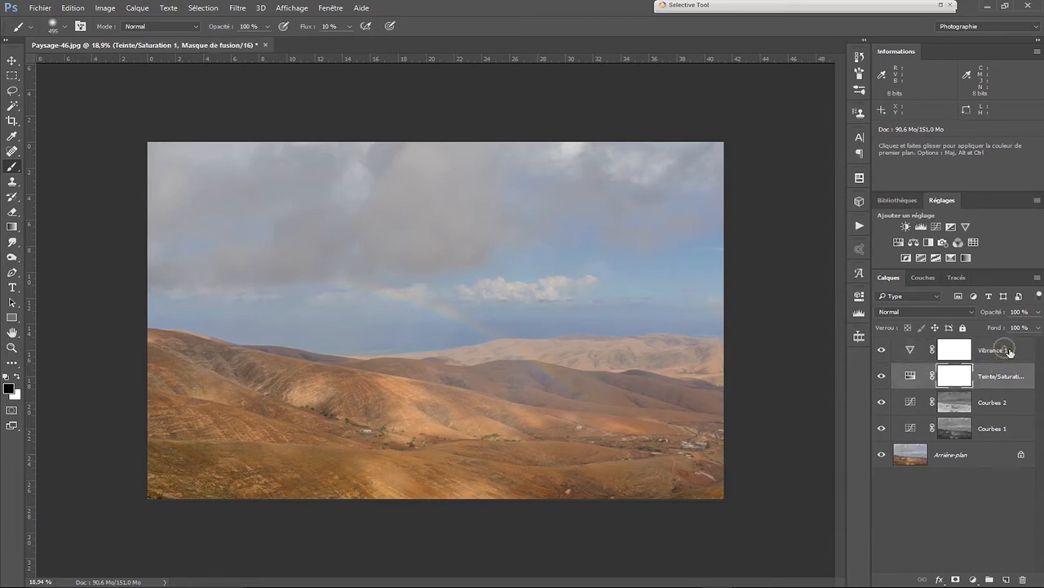
pyautogui.click(1016, 349)
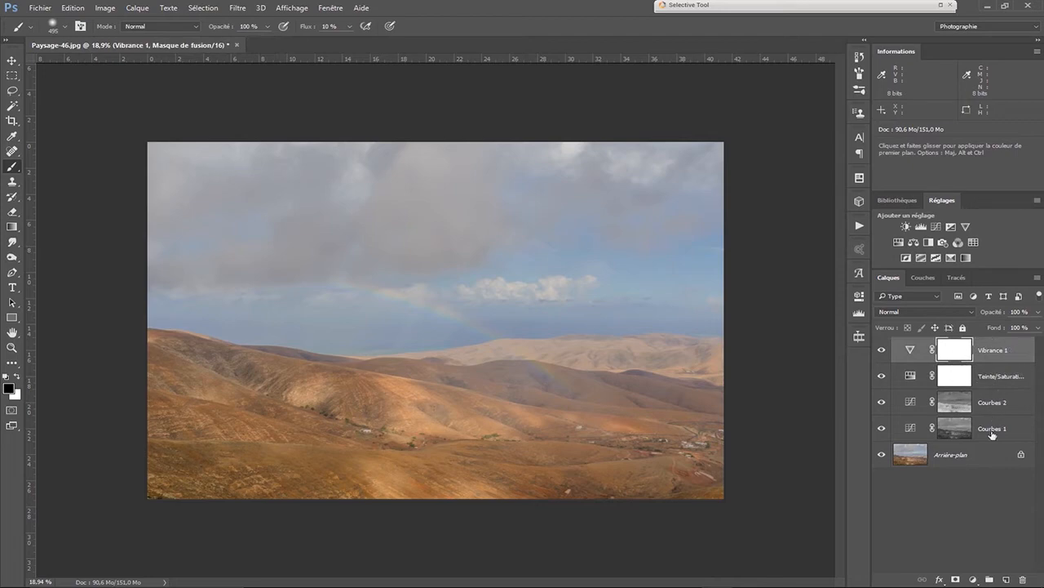
pyautogui.press('shift')
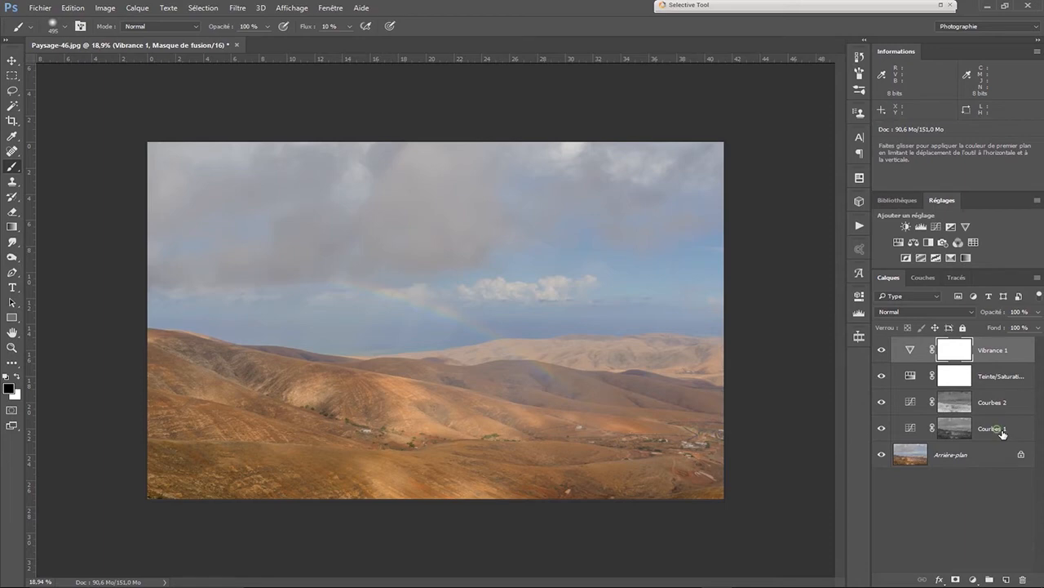
pyautogui.keyDown('shift'); pyautogui.click(1003, 433); pyautogui.keyUp('shift')
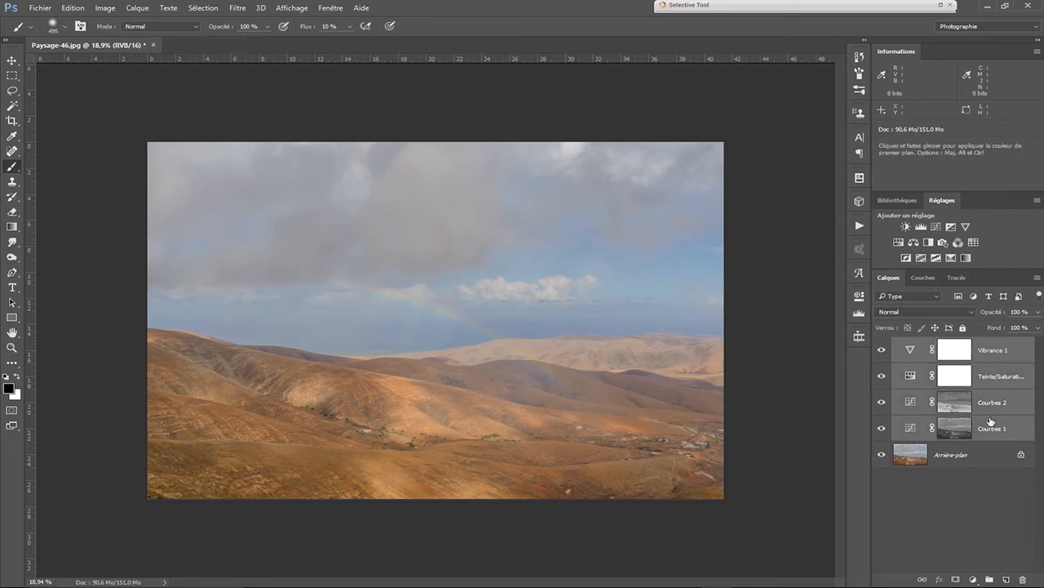
pyautogui.hotkey('ctrl', 'g')
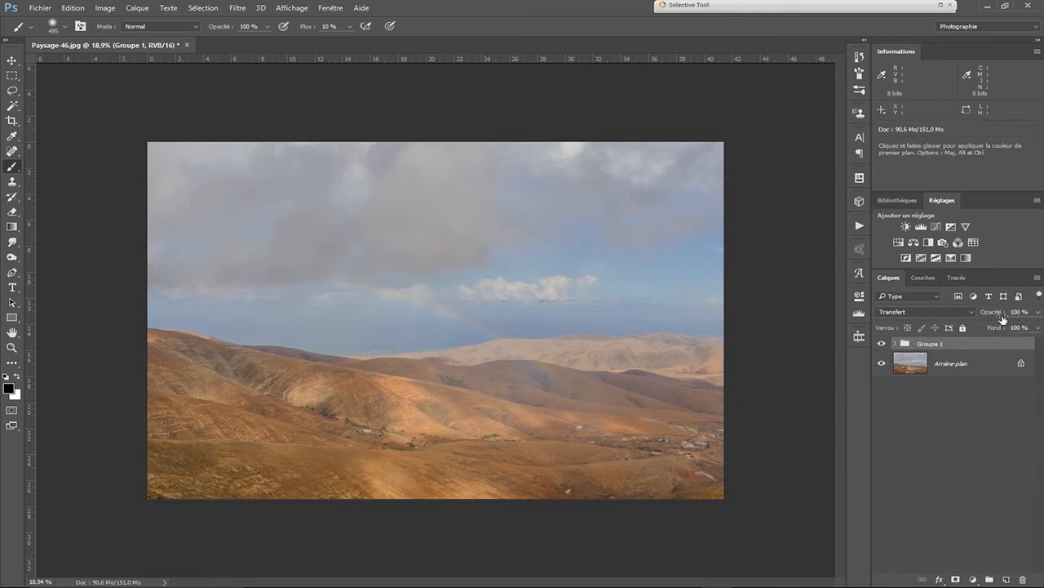
# Step: Expand Groupe 1 and lower the opacity of its Teinte/Saturation and Vibrance layers
pyautogui.click(897, 343)
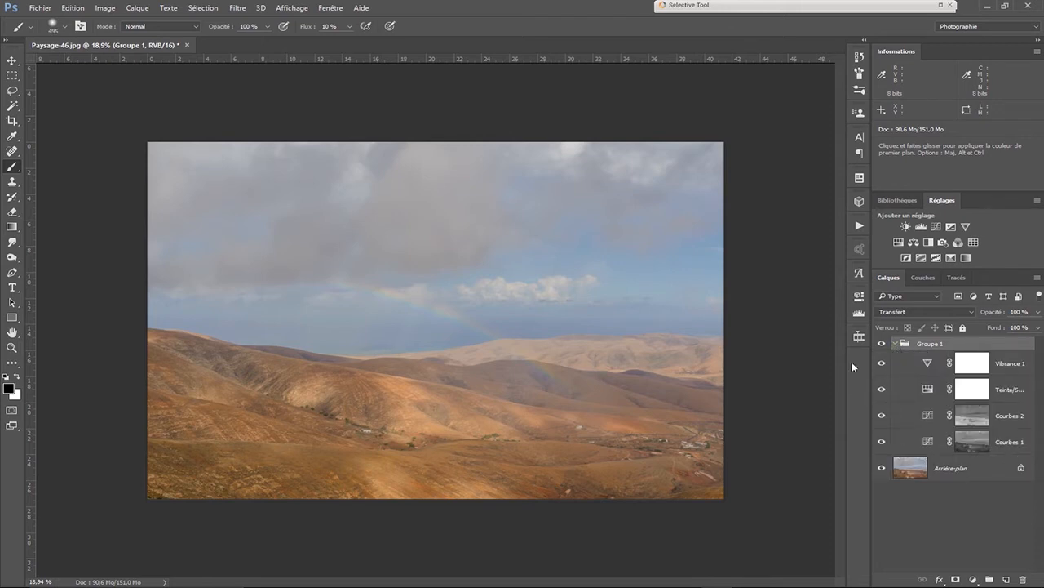
pyautogui.click(1008, 392)
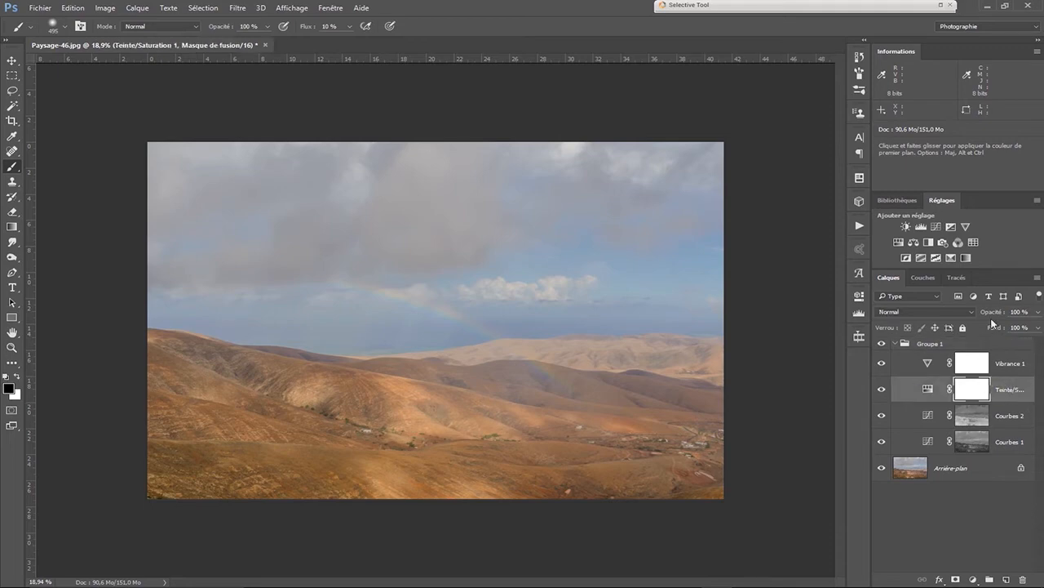
pyautogui.moveTo(999, 312); pyautogui.dragTo(967, 329)
pyautogui.click(1013, 369)
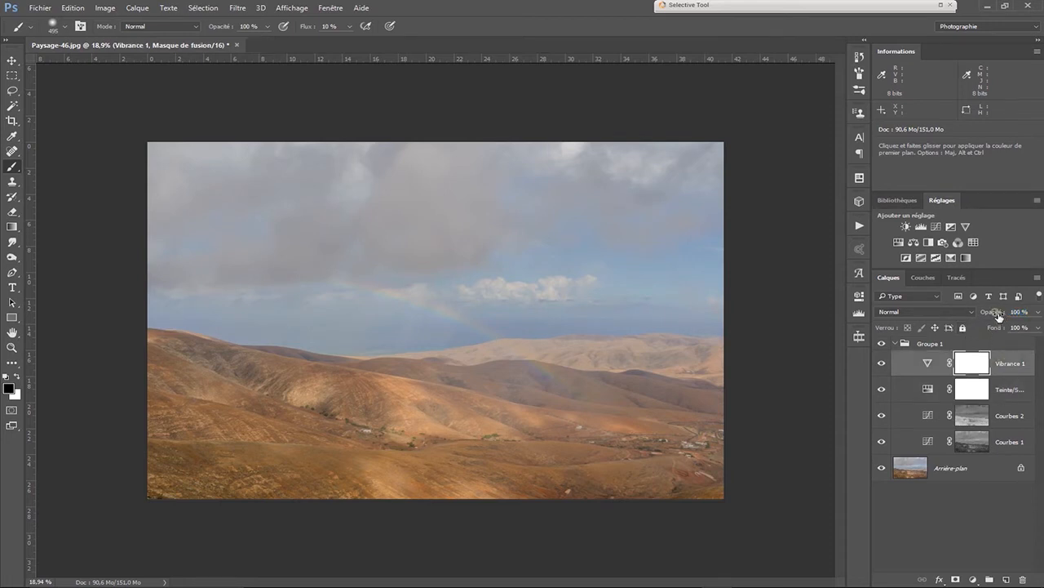
pyautogui.moveTo(988, 320); pyautogui.dragTo(963, 328)
# Step: Lower the Courbes 2 layer's opacity slightly and set Courbes 1's opacity to about 82% within Groupe 1
pyautogui.click(1011, 423)
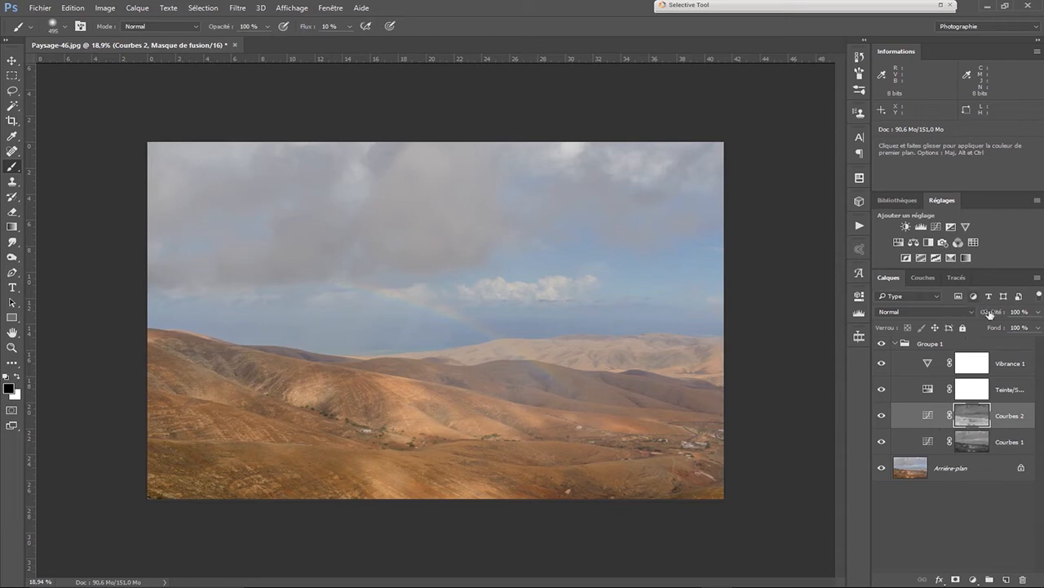
pyautogui.moveTo(990, 315); pyautogui.dragTo(983, 325)
pyautogui.click(1005, 445)
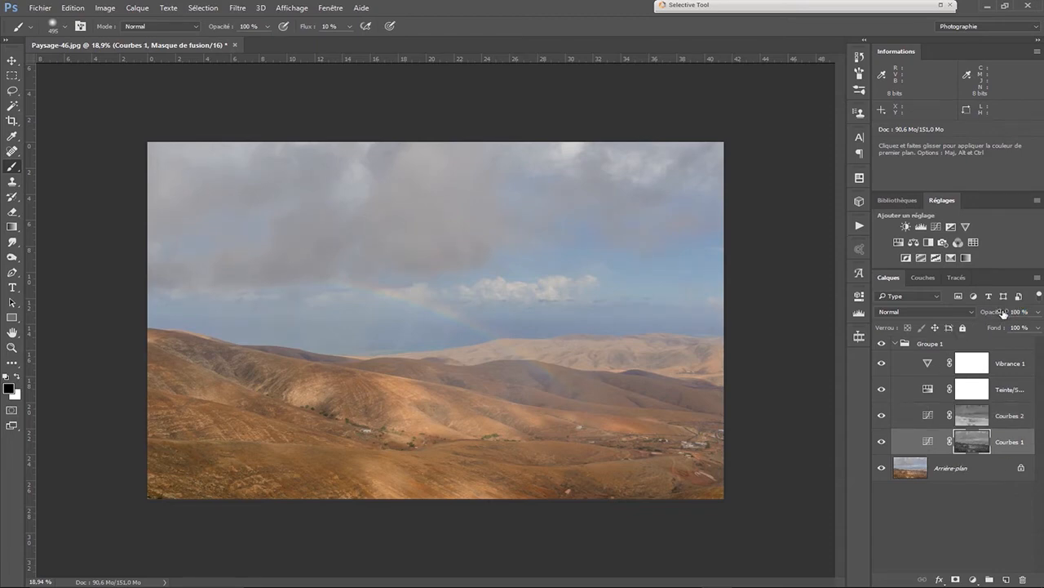
pyautogui.moveTo(1002, 317); pyautogui.dragTo(987, 322)
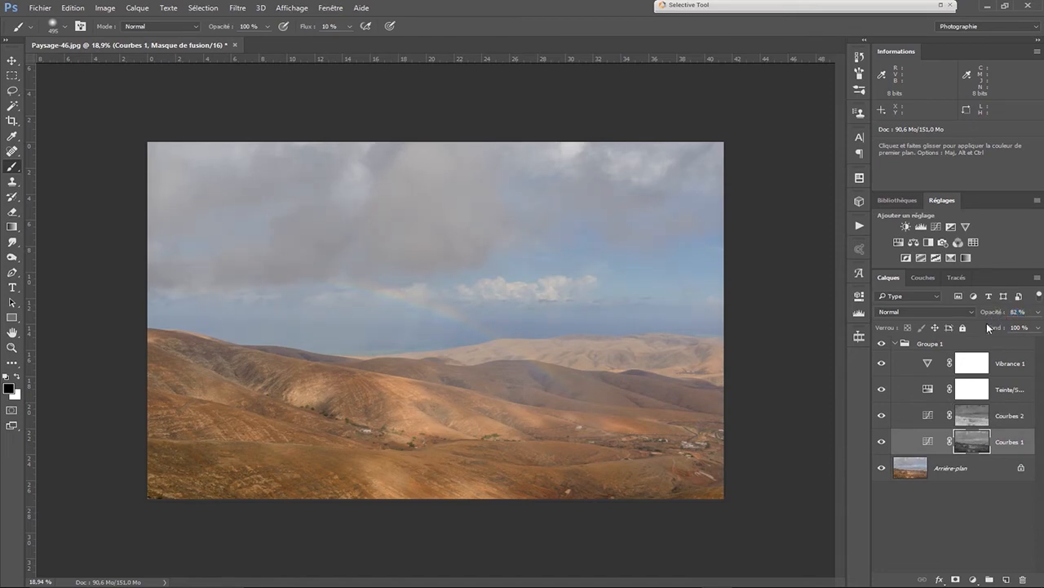
pyautogui.click(896, 344)
# Step: Compare the photo before and after the adjustments by hiding and showing Groupe 1 repeatedly
pyautogui.click(887, 345)
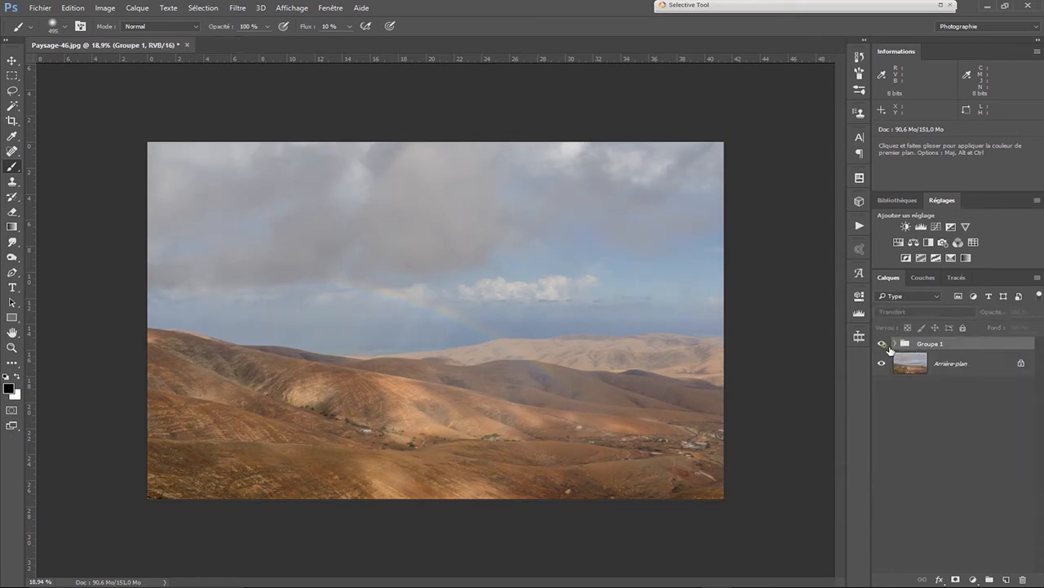
pyautogui.click(887, 345)
pyautogui.click(887, 346)
pyautogui.click(886, 345)
pyautogui.click(886, 345)
pyautogui.click(887, 346)
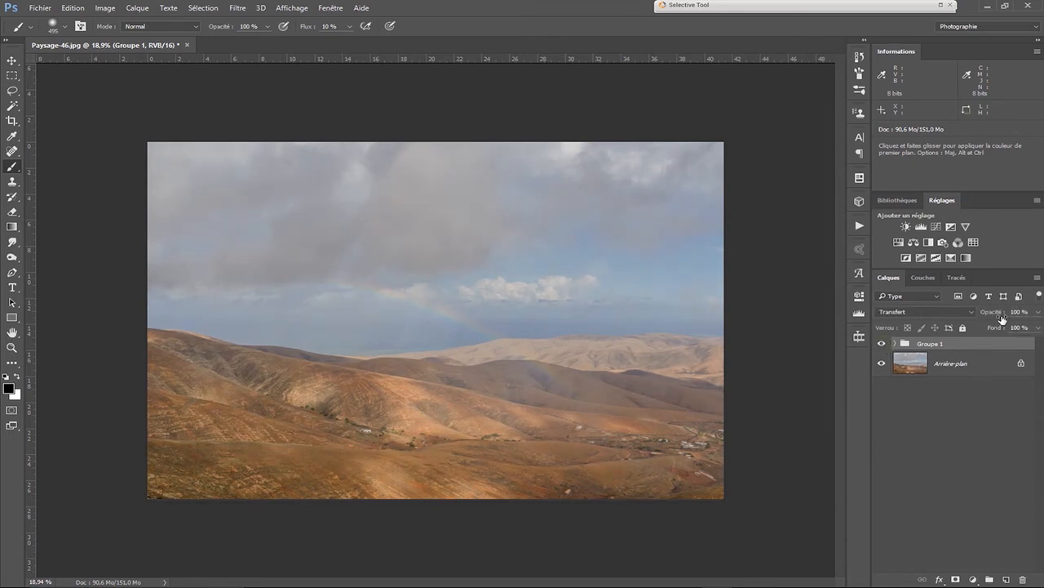
# Step: Set Groupe 1's opacity to 75% and compare the photo with the group hidden and shown
pyautogui.moveTo(1006, 316); pyautogui.dragTo(987, 328)
pyautogui.click(882, 344)
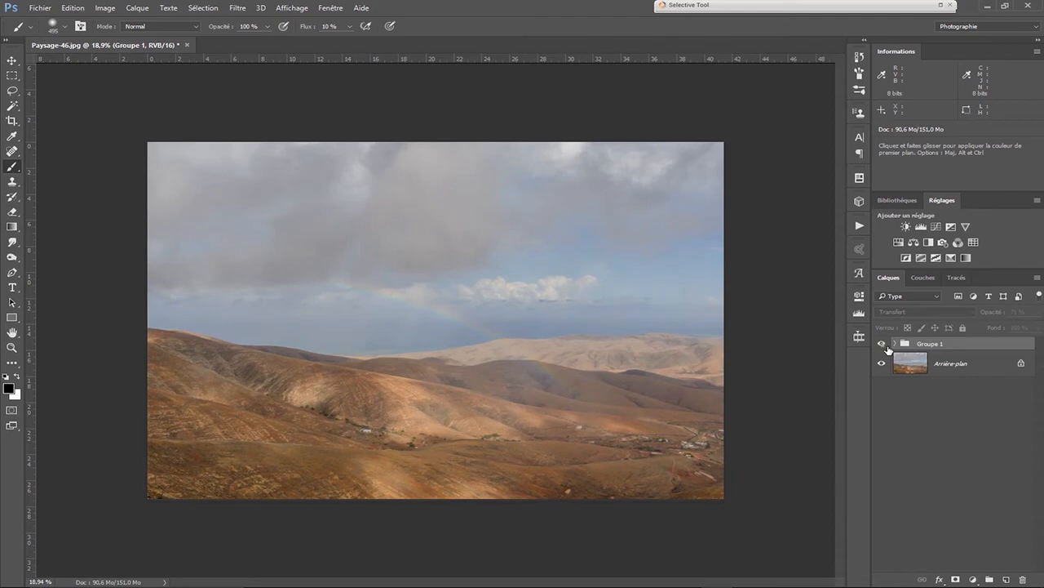
pyautogui.click(883, 345)
pyautogui.click(883, 344)
pyautogui.click(887, 345)
pyautogui.click(883, 344)
pyautogui.click(895, 343)
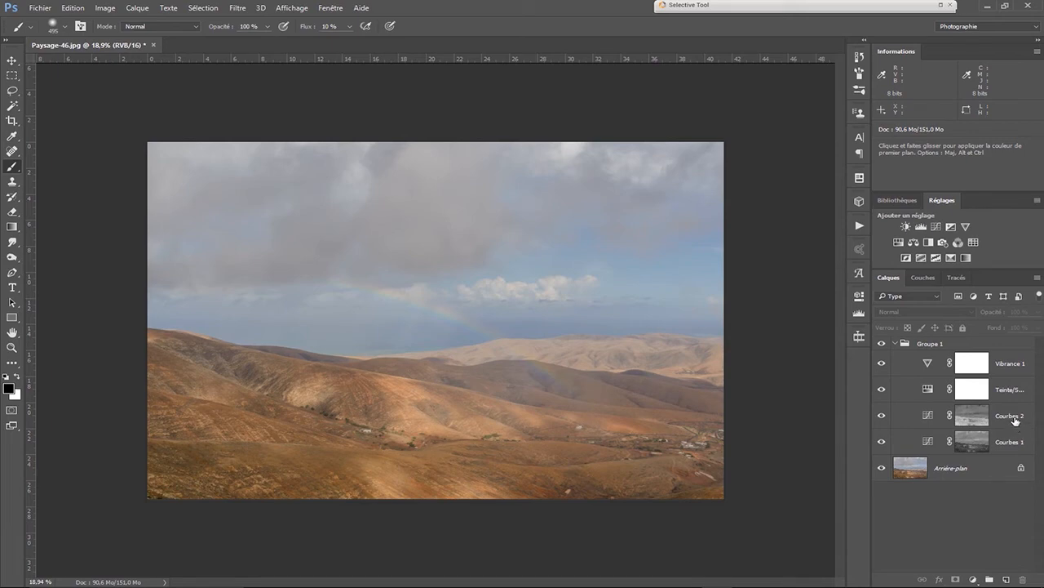
# Step: Delete the Vibrance 1 and Teinte/Saturation adjustment layers from Groupe 1
pyautogui.press('shift')
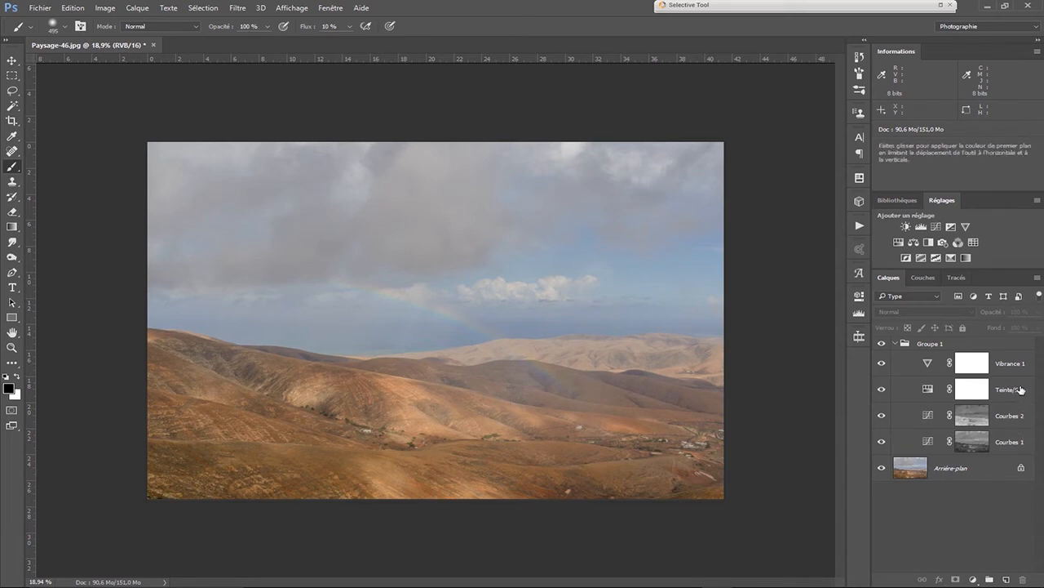
pyautogui.click(1020, 393)
pyautogui.keyDown('shift'); pyautogui.click(1020, 365); pyautogui.keyUp('shift')
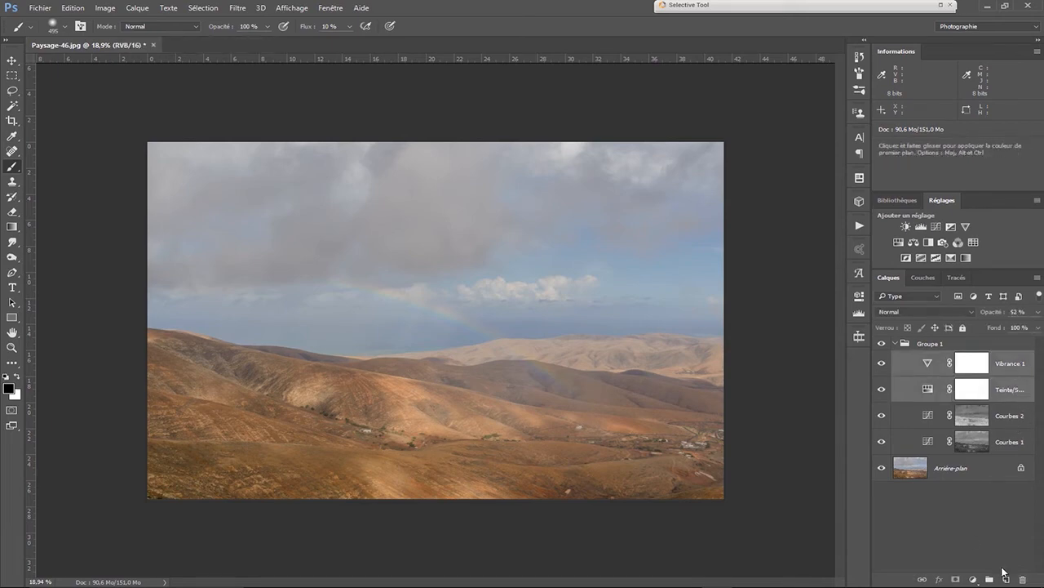
pyautogui.click(1025, 579)
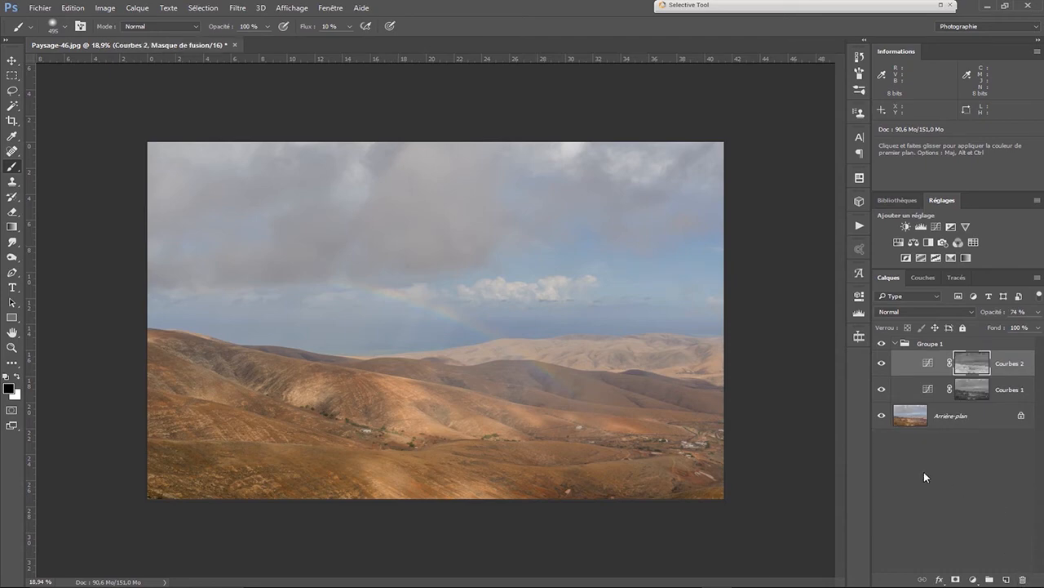
# Step: Add a Correspondance de couleur adjustment layer above Courbes 2 and load the 3Strip.look 3D LUT
pyautogui.click(972, 243)
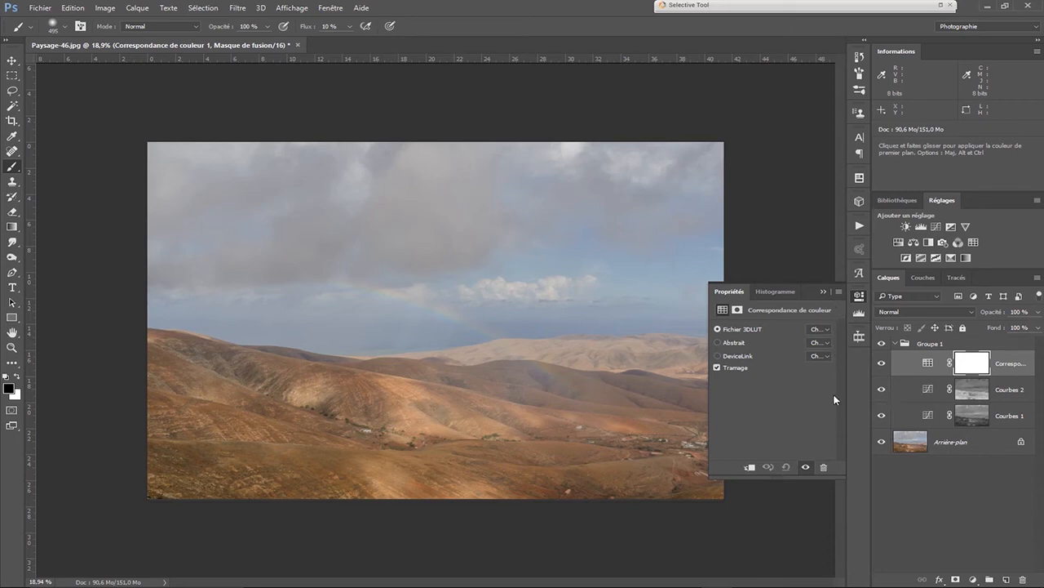
pyautogui.click(827, 330)
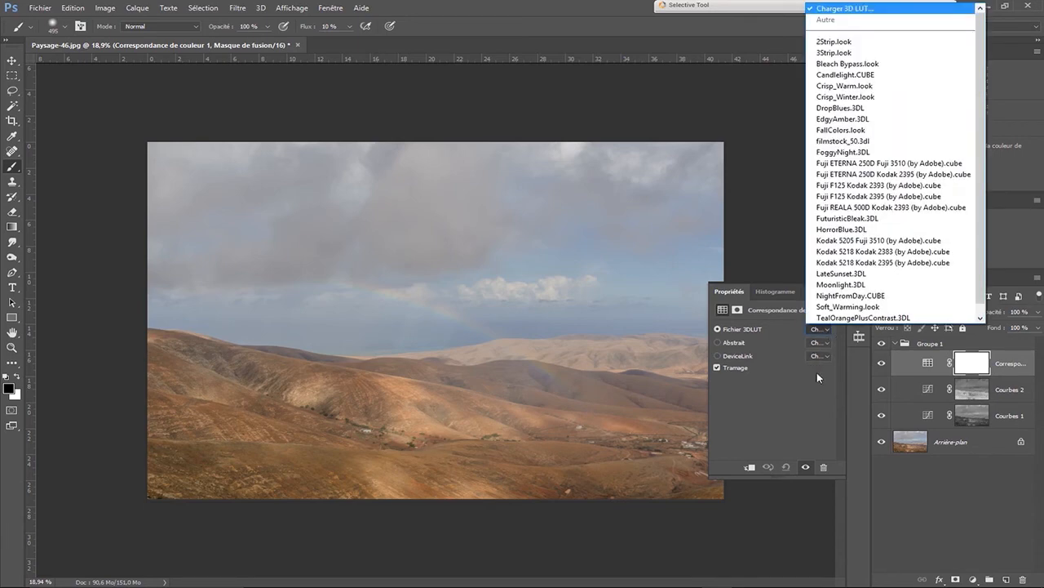
pyautogui.click(827, 54)
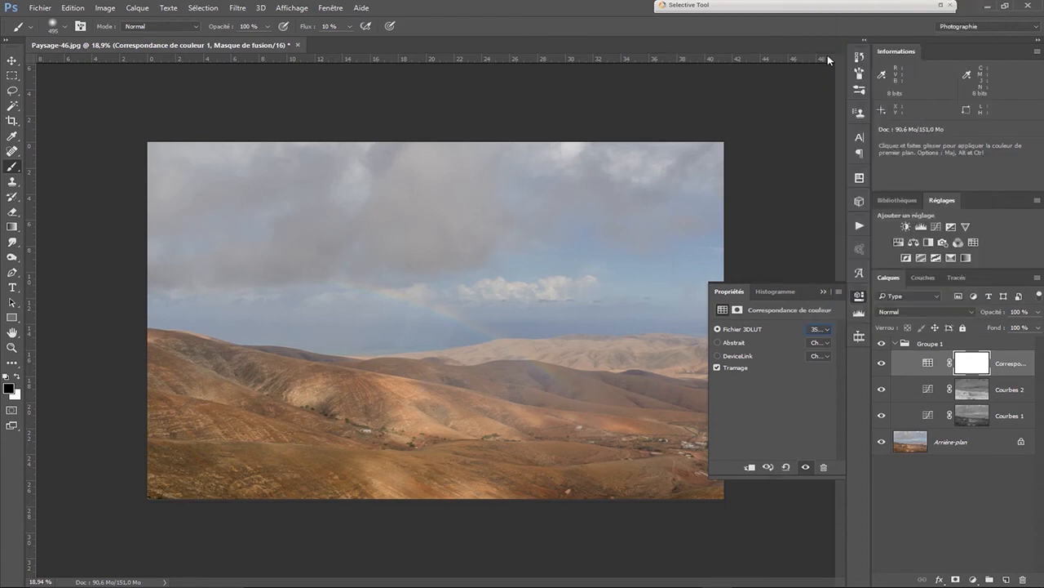
pyautogui.click(823, 291)
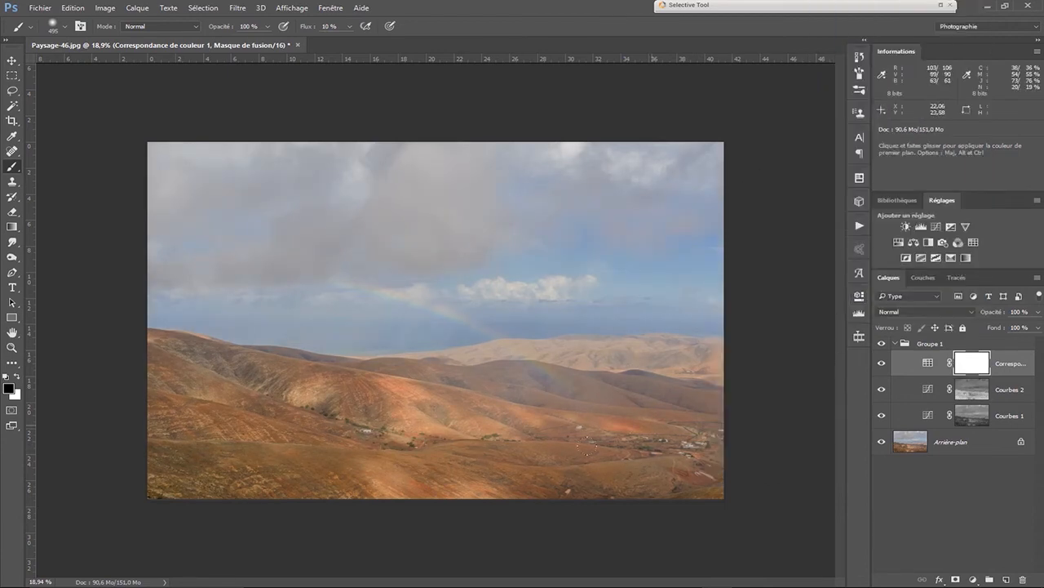
# Step: Lower the Correspondance de couleur layer's opacity while comparing the photo with the layer hidden and shown, then collapse Groupe 1
pyautogui.click(883, 364)
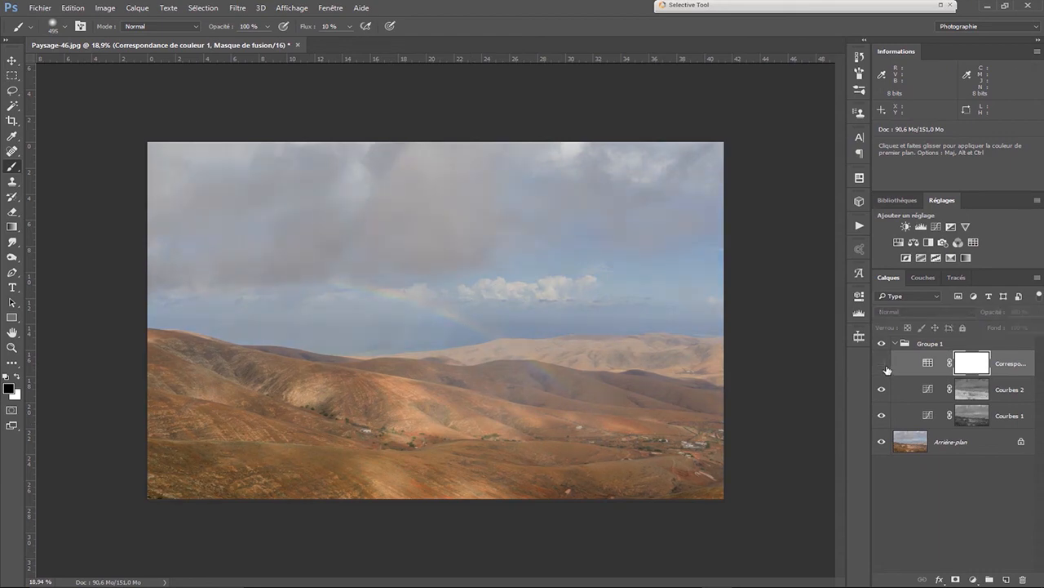
pyautogui.click(882, 364)
pyautogui.moveTo(1000, 317); pyautogui.dragTo(944, 339)
pyautogui.moveTo(995, 318); pyautogui.dragTo(1001, 316)
pyautogui.click(883, 364)
pyautogui.click(885, 365)
pyautogui.moveTo(998, 318); pyautogui.dragTo(999, 318)
pyautogui.click(895, 345)
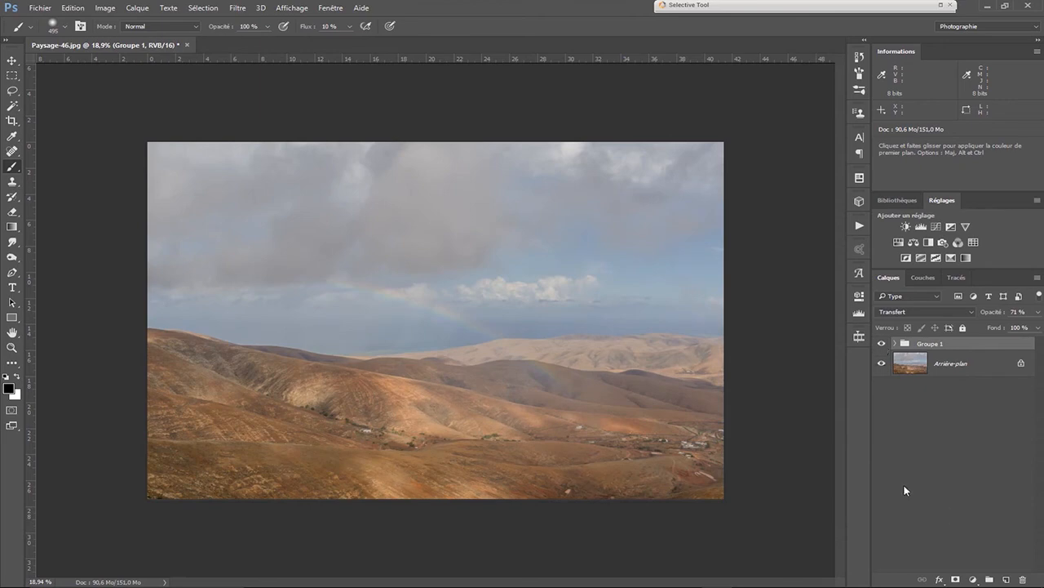
# Step: Compare the original photo with the color-graded version by hiding and showing Groupe 1 repeatedly
pyautogui.click(887, 346)
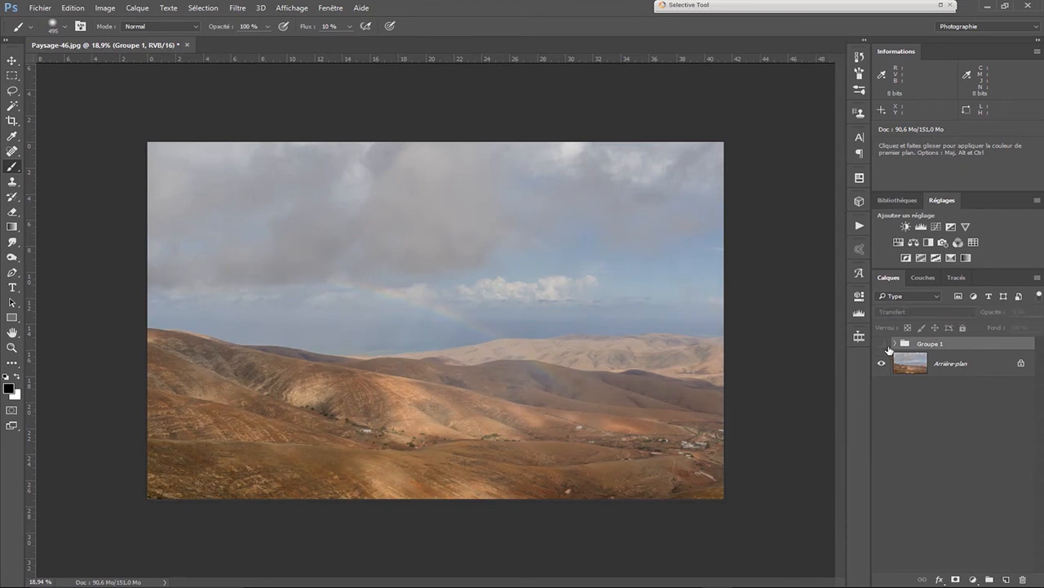
pyautogui.click(887, 346)
pyautogui.click(887, 346)
pyautogui.click(887, 346)
pyautogui.click(887, 346)
pyautogui.click(887, 346)
pyautogui.click(887, 346)
pyautogui.click(887, 346)
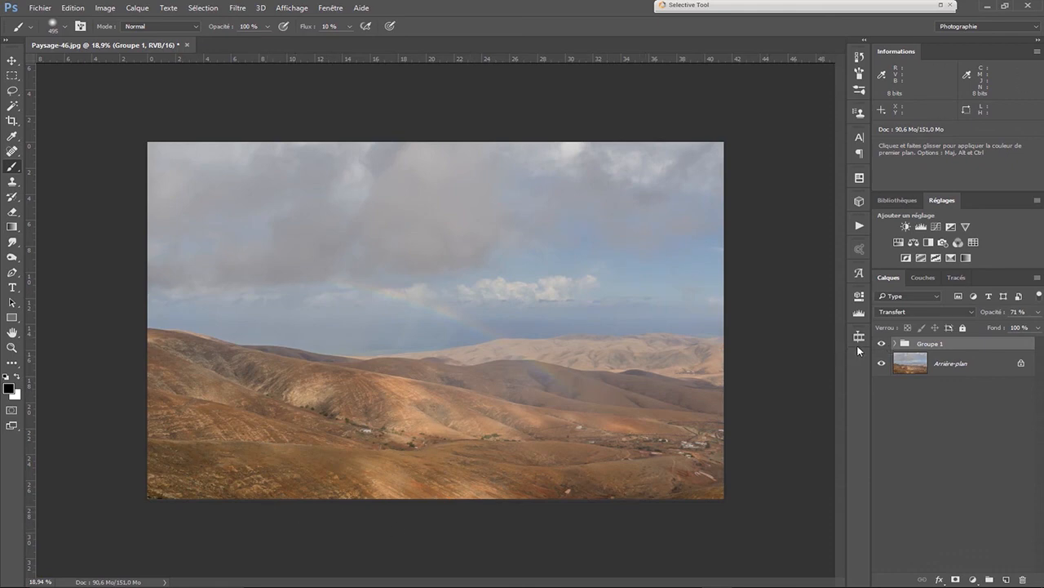
# Step: Expand Groupe 1, lower the Courbes 1 layer's opacity slightly, and collapse the group again
pyautogui.click(898, 344)
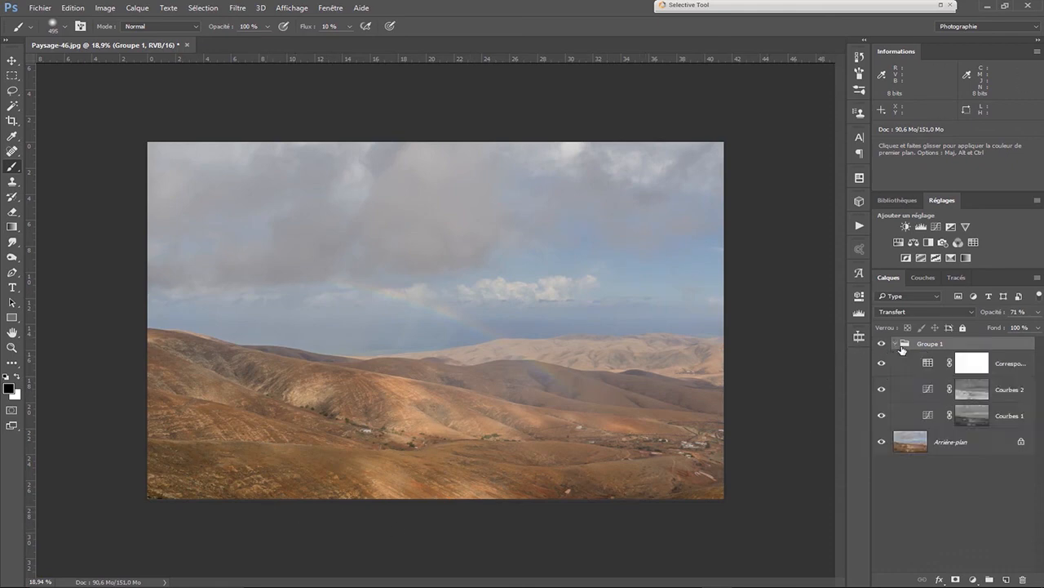
pyautogui.click(999, 421)
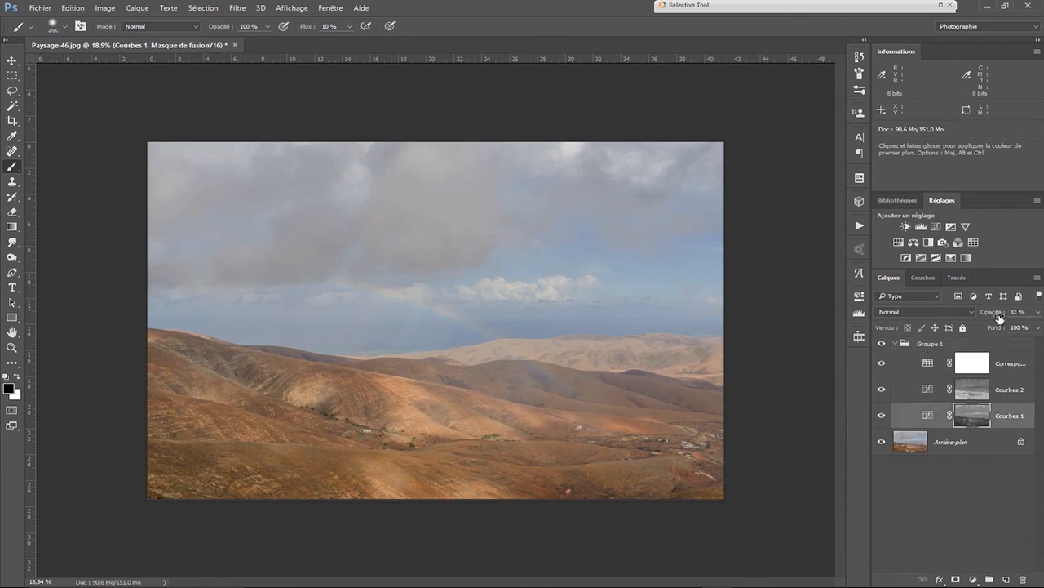
pyautogui.moveTo(1000, 317); pyautogui.dragTo(997, 319)
pyautogui.moveTo(996, 319); pyautogui.dragTo(994, 321)
pyautogui.click(901, 346)
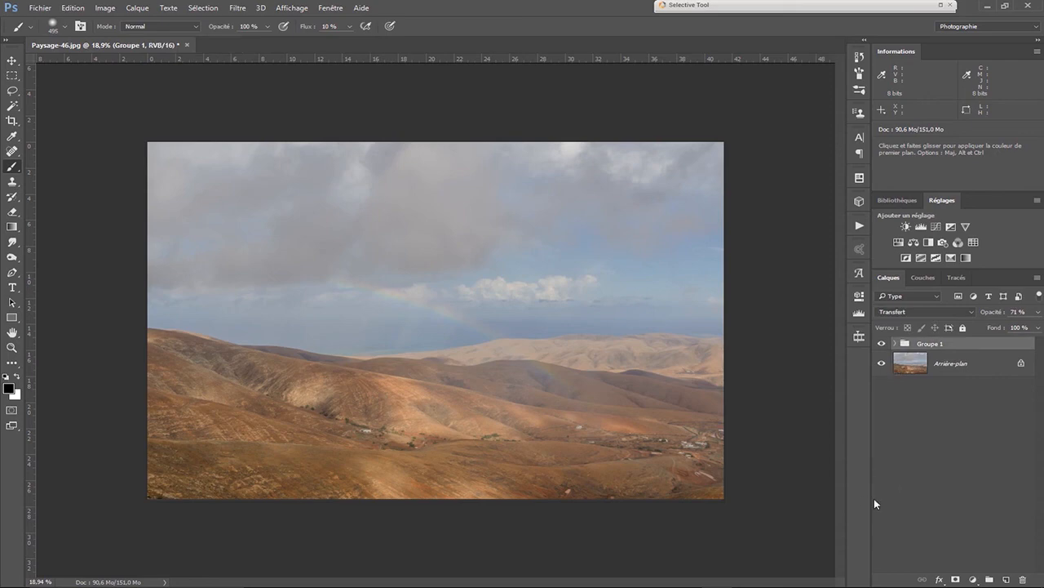